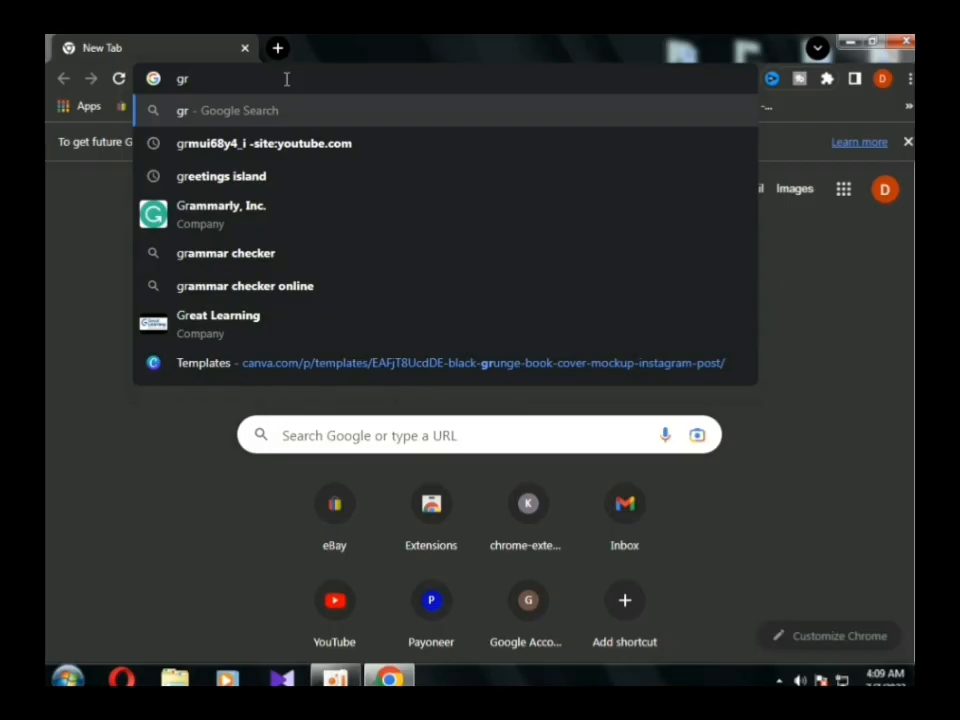
Search Google for "gravity write" and open the GravityWrite website from the results
{"action": "type", "text": "av"}
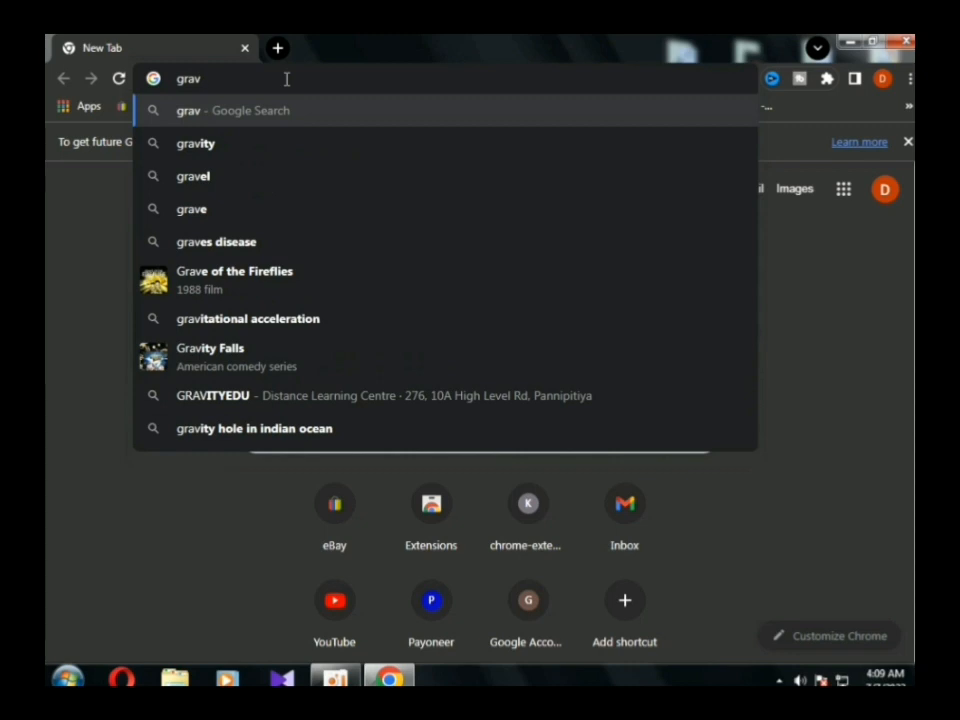
{"action": "type", "text": "ity"}
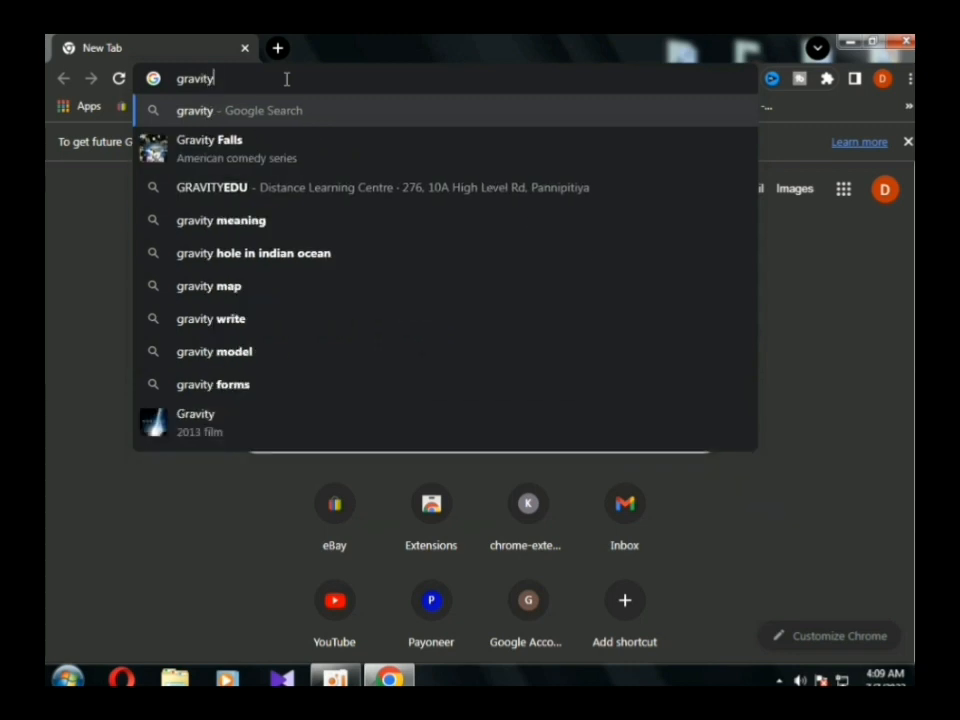
{"action": "type", "text": " wr"}
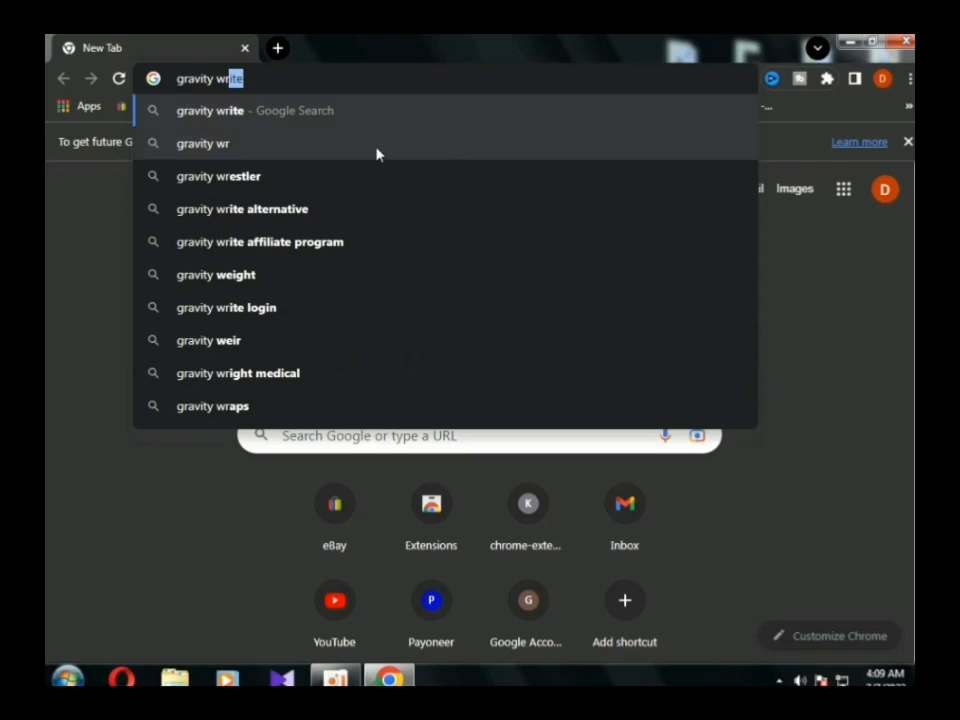
{"action": "left_click", "coordinate": [231, 114]}
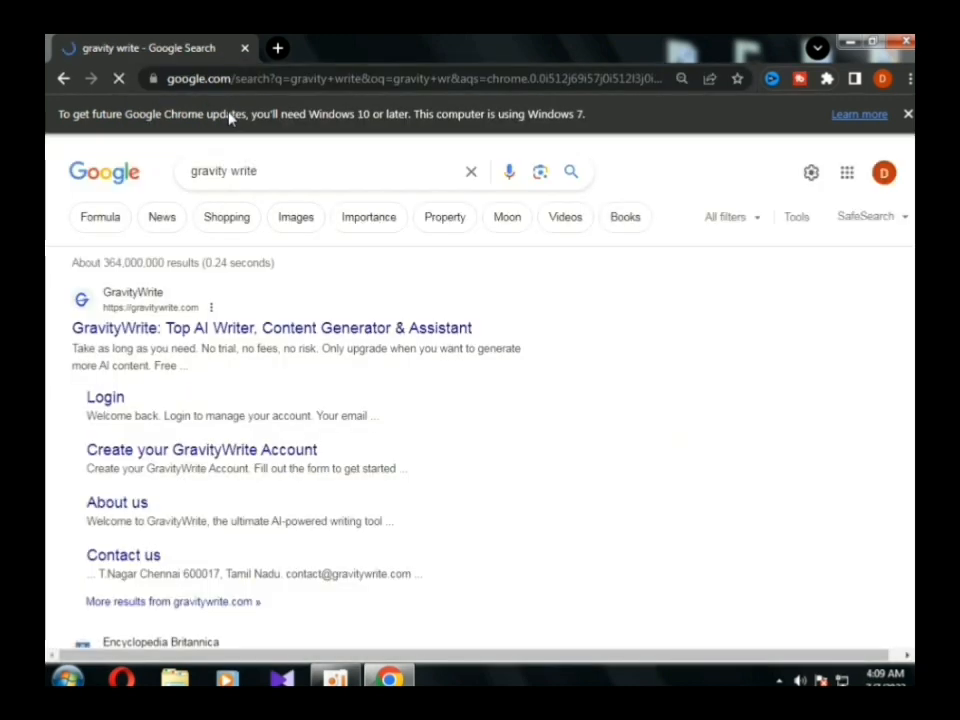
{"action": "left_click", "coordinate": [282, 336]}
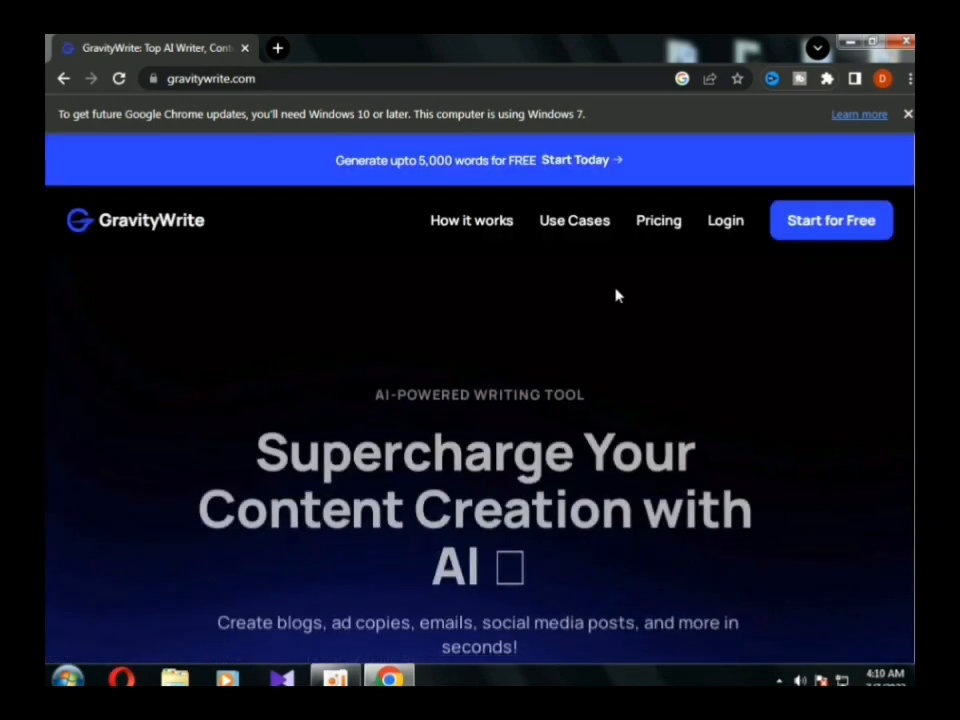
Open the free GravityWrite account registration form and fill in the name field with the first saved name
{"action": "scroll", "coordinate": [690, 375], "scroll_direction": "down", "scroll_amount": 2}
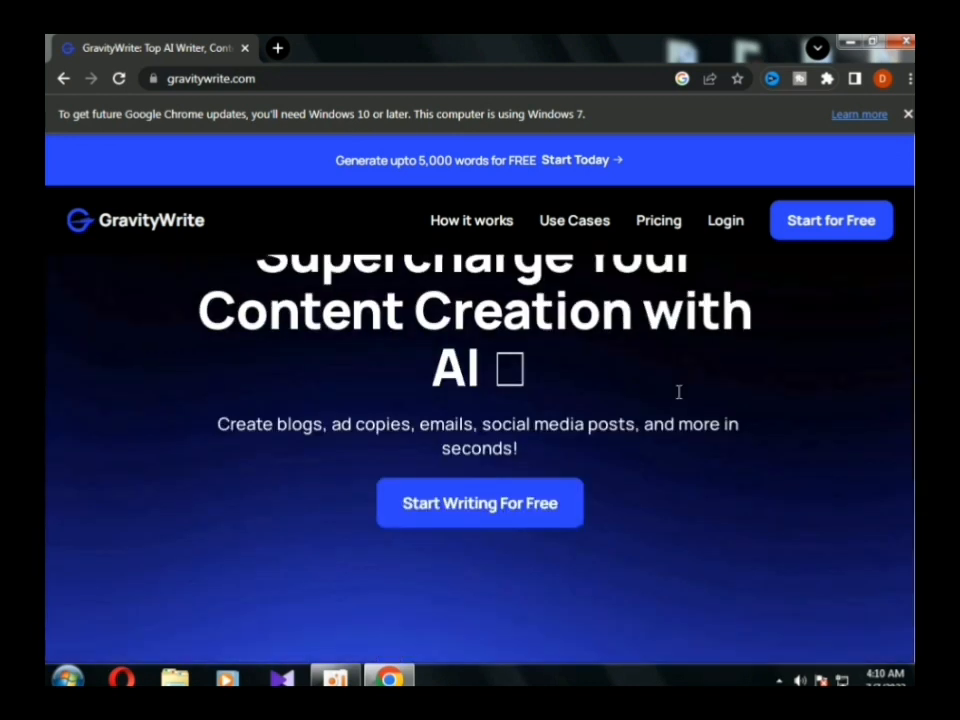
{"action": "left_click", "coordinate": [545, 508]}
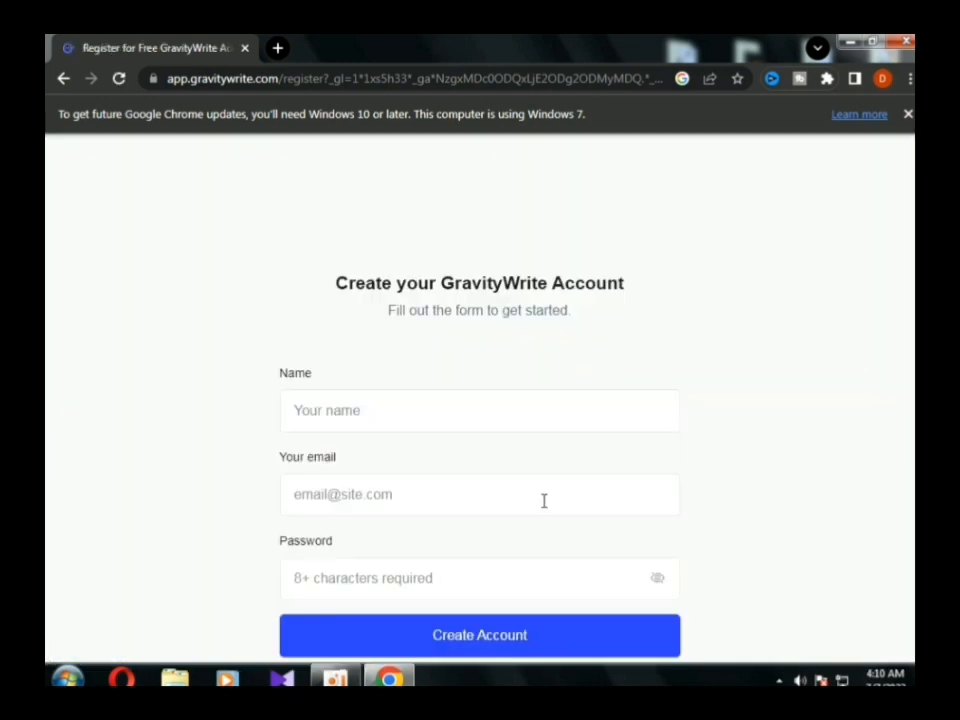
{"action": "scroll", "coordinate": [414, 405], "scroll_direction": "down", "scroll_amount": 2}
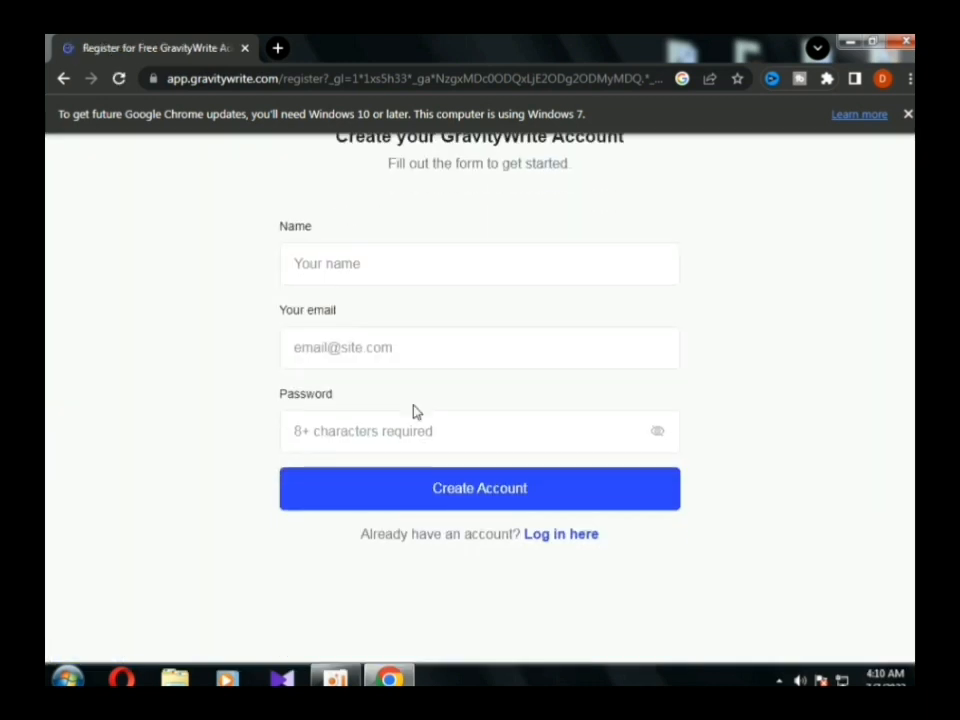
{"action": "key", "text": "ctrl+plus"}
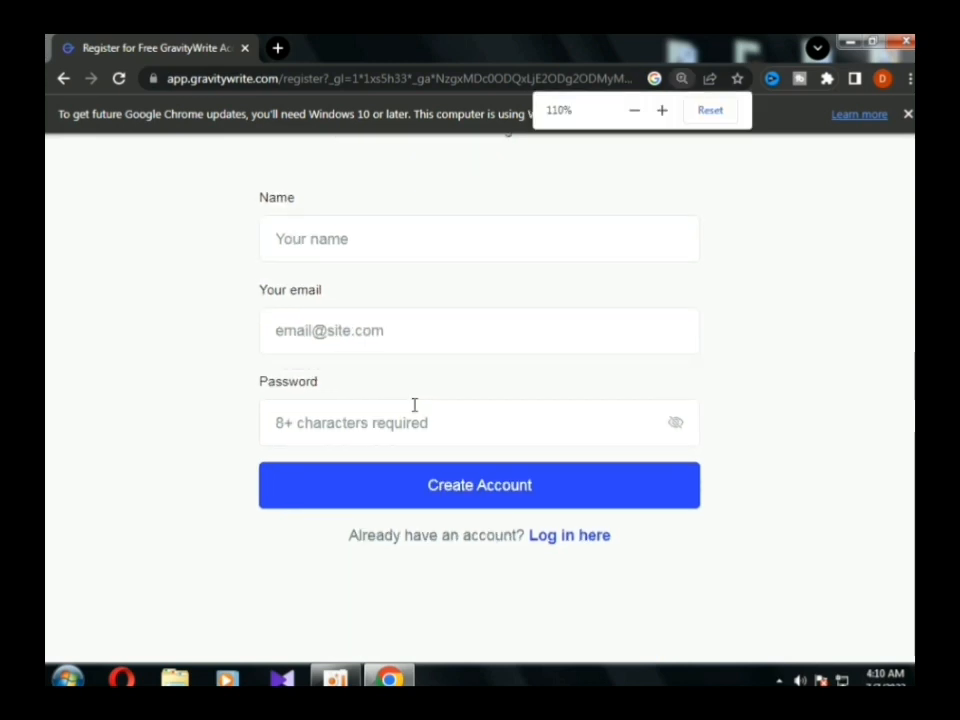
{"action": "key", "text": "ctrl+minus"}
{"action": "key", "text": "ctrl+minus"}
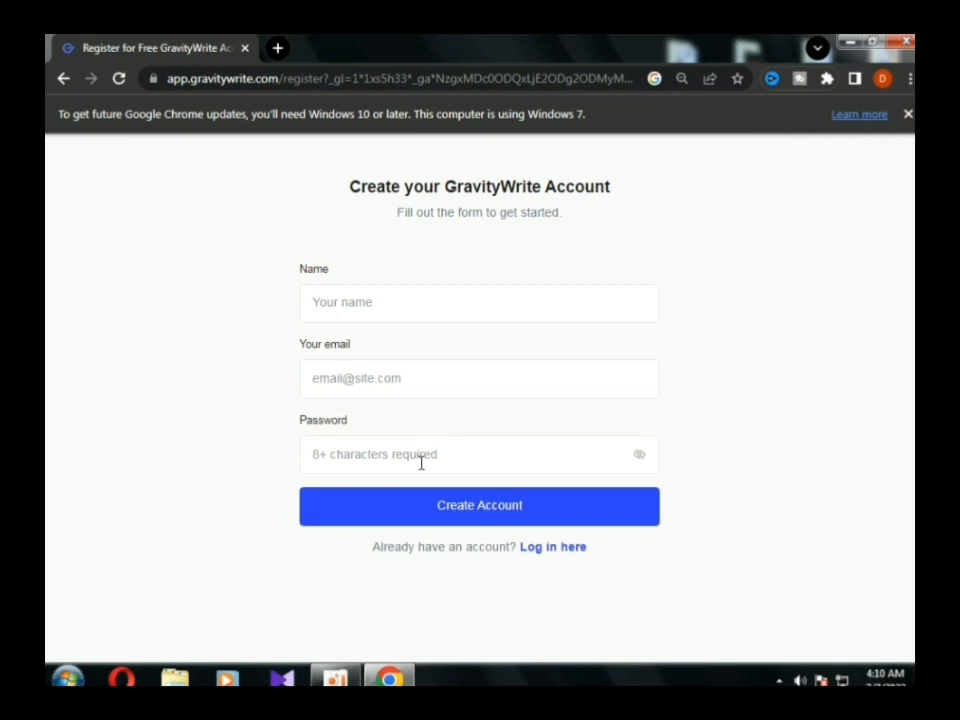
{"action": "left_click", "coordinate": [429, 316]}
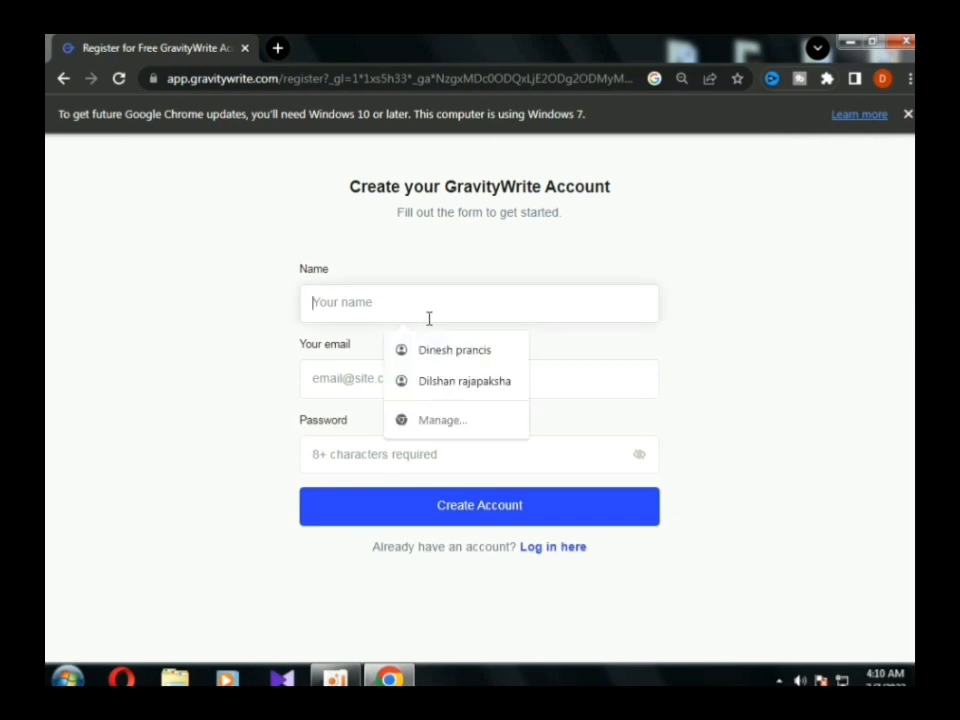
{"action": "left_click", "coordinate": [440, 349]}
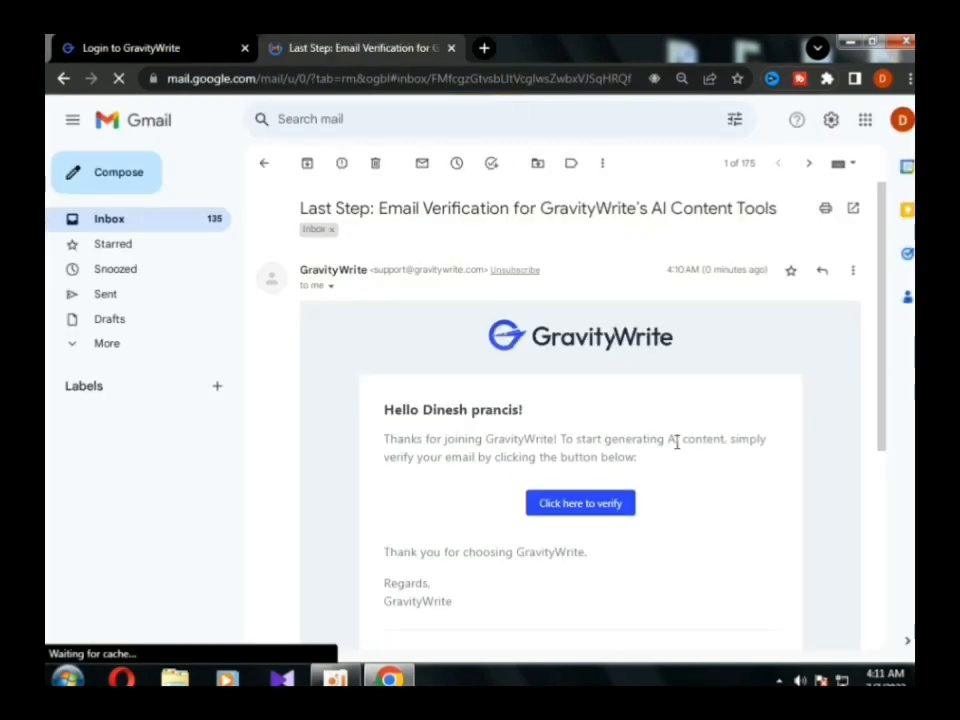
Verify the new account through the GravityWrite verification e-mail and close the mailbox page
{"action": "scroll", "coordinate": [675, 439], "scroll_direction": "down", "scroll_amount": 1}
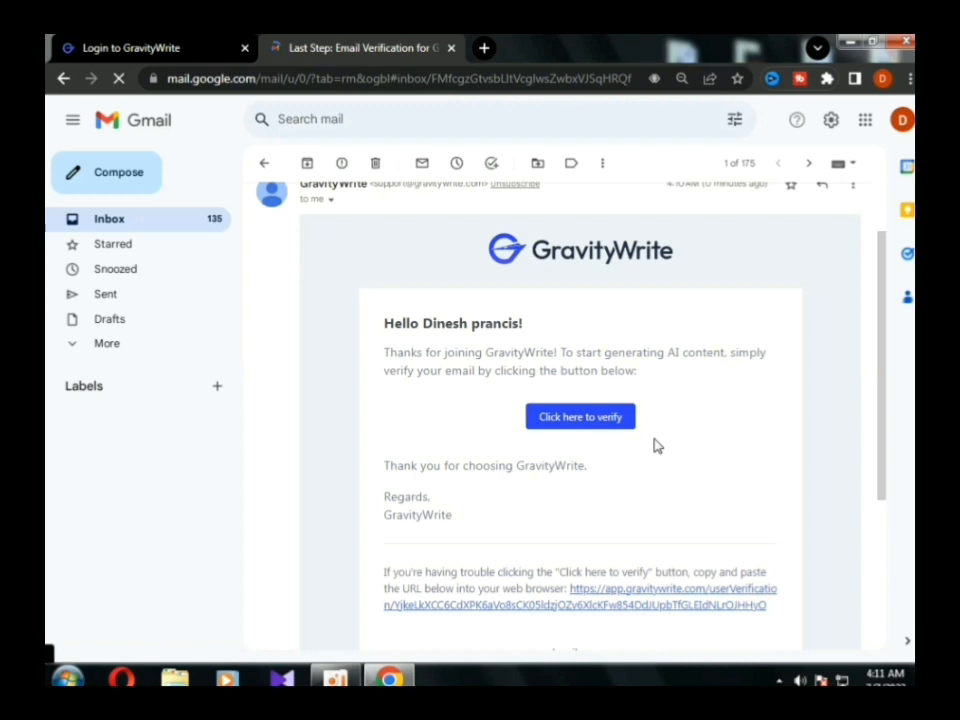
{"action": "left_click", "coordinate": [598, 425]}
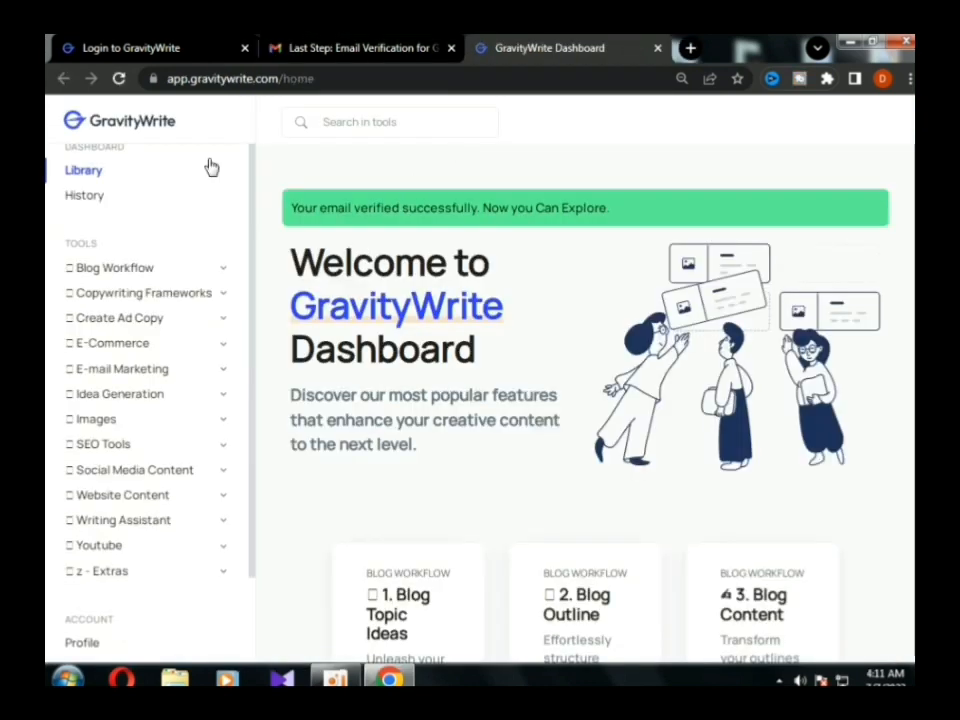
{"action": "middle_click", "coordinate": [341, 55]}
Expand the Youtube tools on the GravityWrite dashboard and open the Youtube Idea Generator
{"action": "scroll", "coordinate": [152, 257], "scroll_direction": "up", "scroll_amount": 1}
{"action": "scroll", "coordinate": [135, 306], "scroll_direction": "down", "scroll_amount": 2}
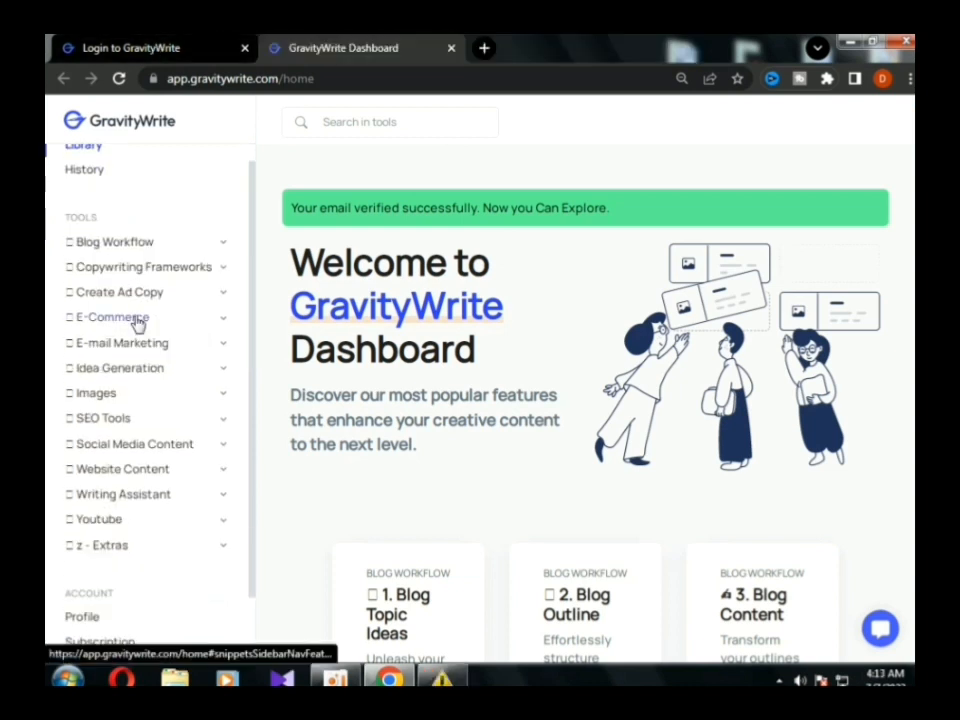
{"action": "left_click", "coordinate": [228, 523]}
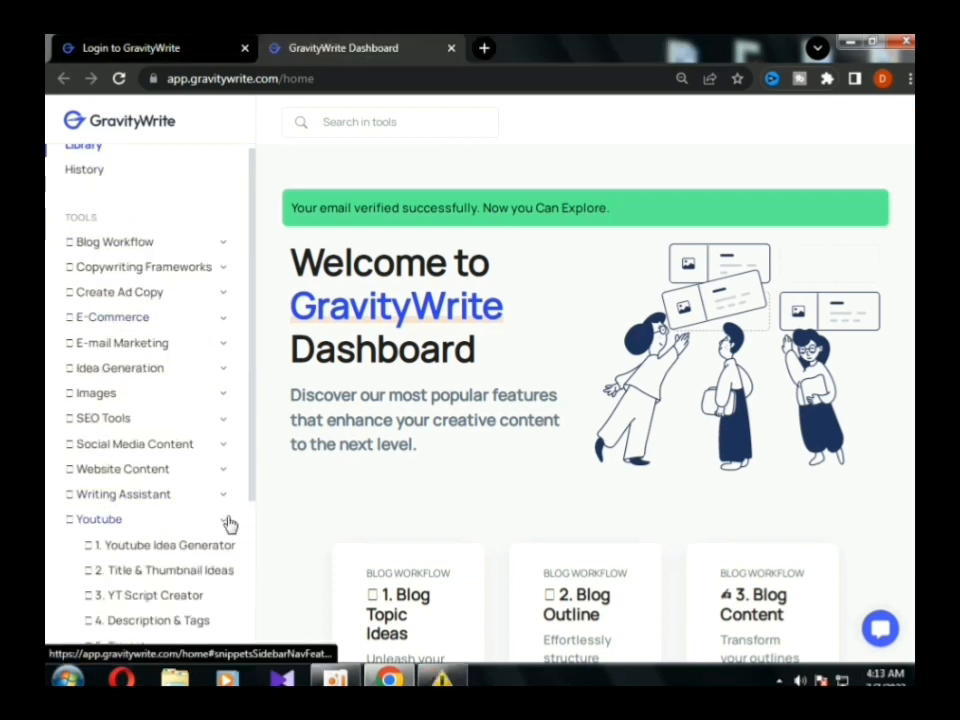
{"action": "scroll", "coordinate": [219, 514], "scroll_direction": "down", "scroll_amount": 2}
{"action": "scroll", "coordinate": [410, 550], "scroll_direction": "down", "scroll_amount": 1}
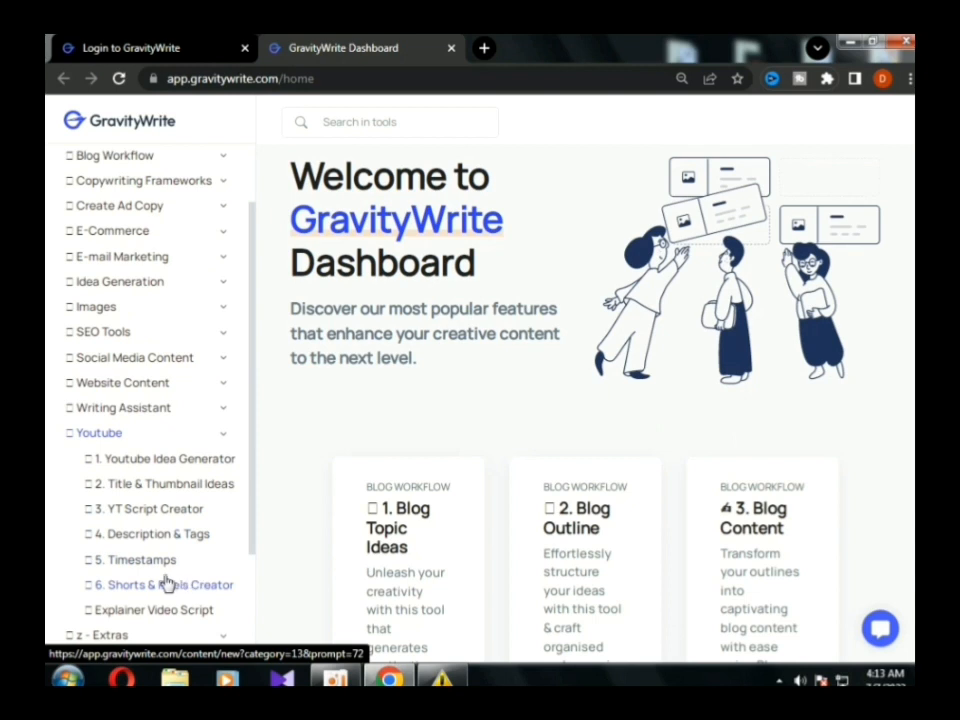
{"action": "scroll", "coordinate": [186, 599], "scroll_direction": "down", "scroll_amount": 2}
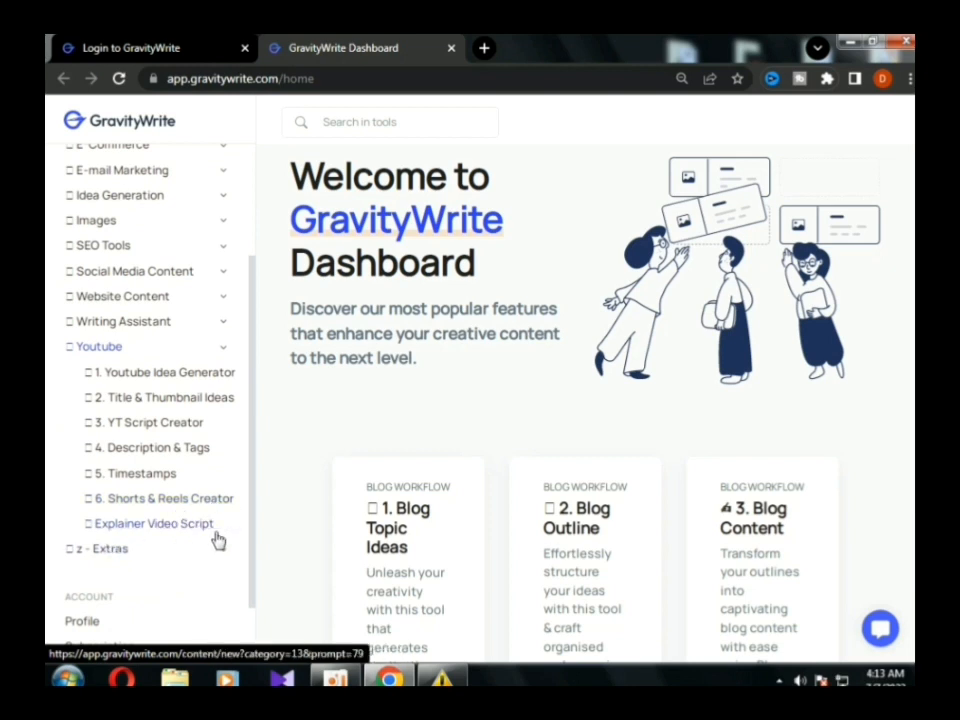
{"action": "scroll", "coordinate": [175, 520], "scroll_direction": "up", "scroll_amount": 2}
{"action": "left_click", "coordinate": [195, 467]}
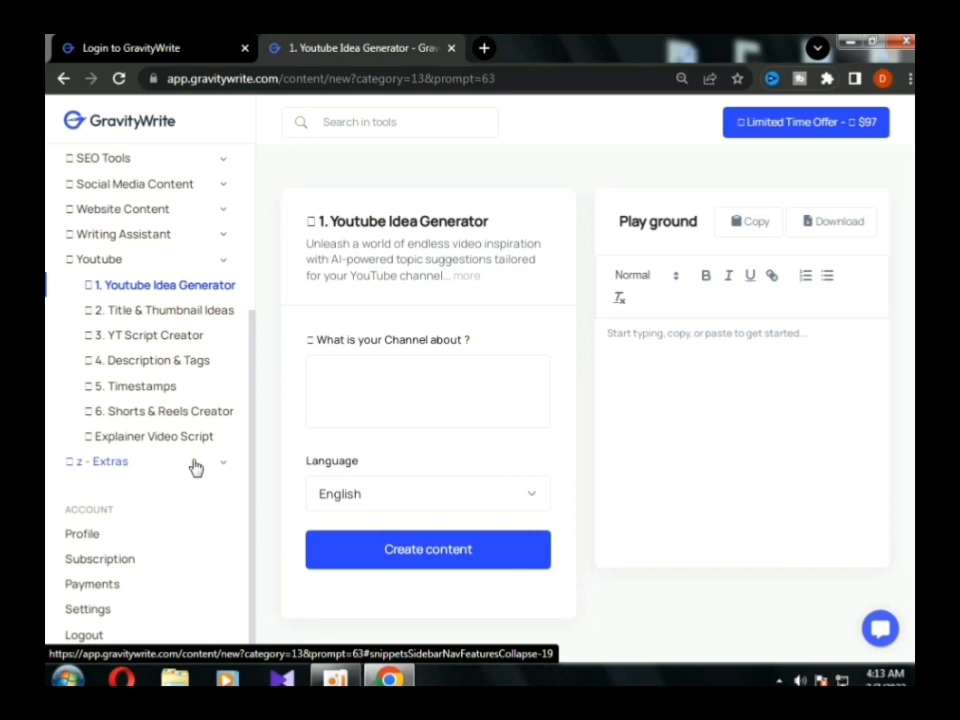
Generate YouTube video ideas in English for a channel about "Sigiriya in srilanka"
{"action": "left_click", "coordinate": [350, 377]}
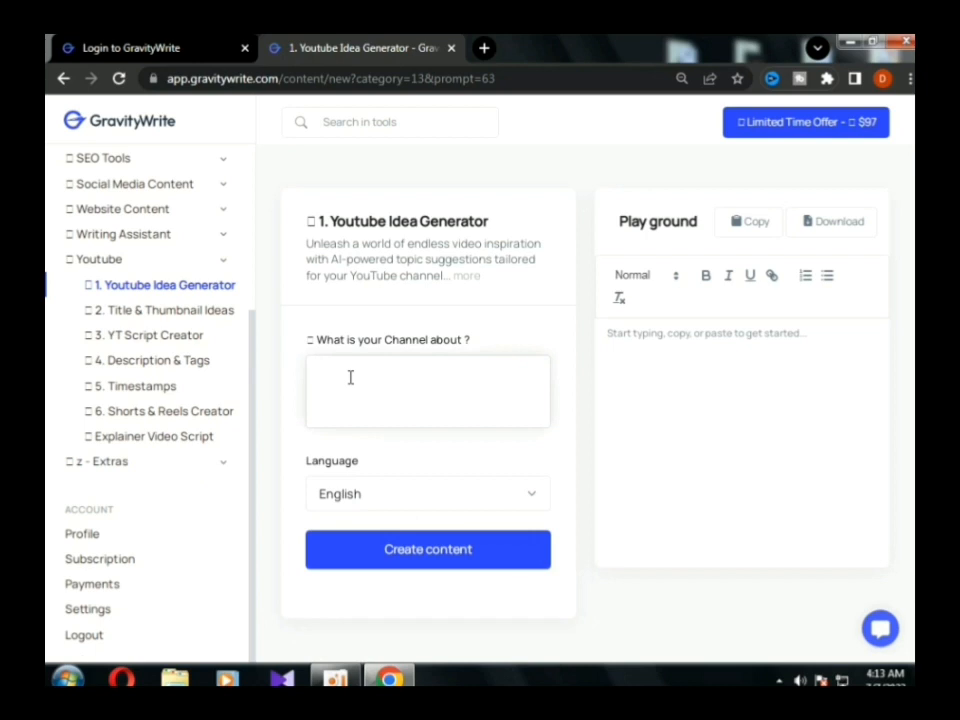
{"action": "type", "text": "Sigiriya in srilanka"}
{"action": "left_click", "coordinate": [463, 550]}
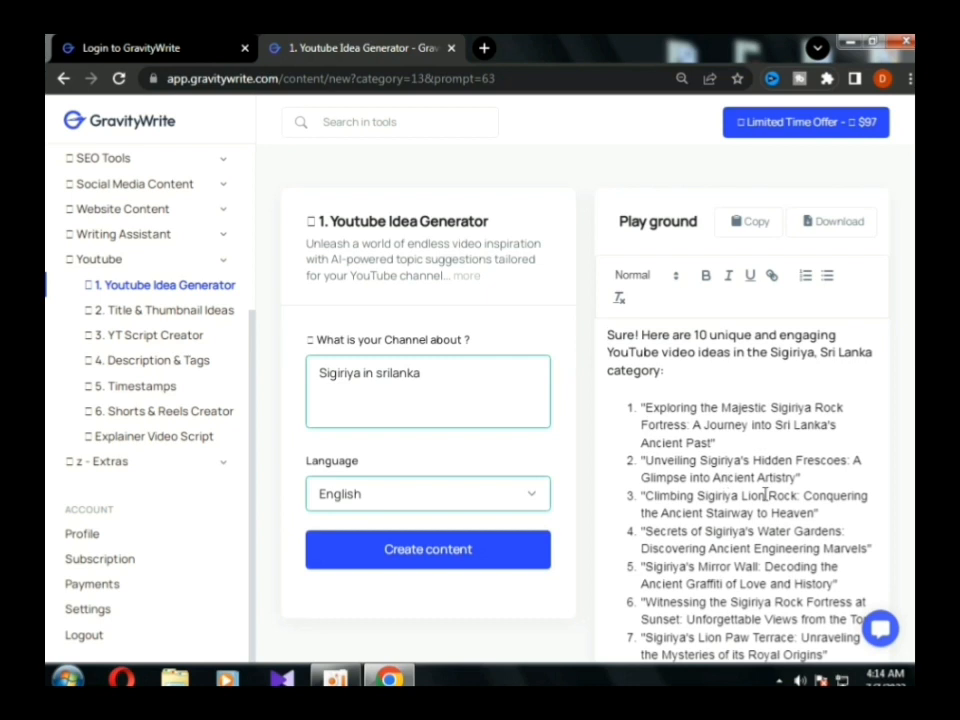
Copy all ten generated video ideas from the Play ground text
{"action": "scroll", "coordinate": [741, 491], "scroll_direction": "down", "scroll_amount": 1}
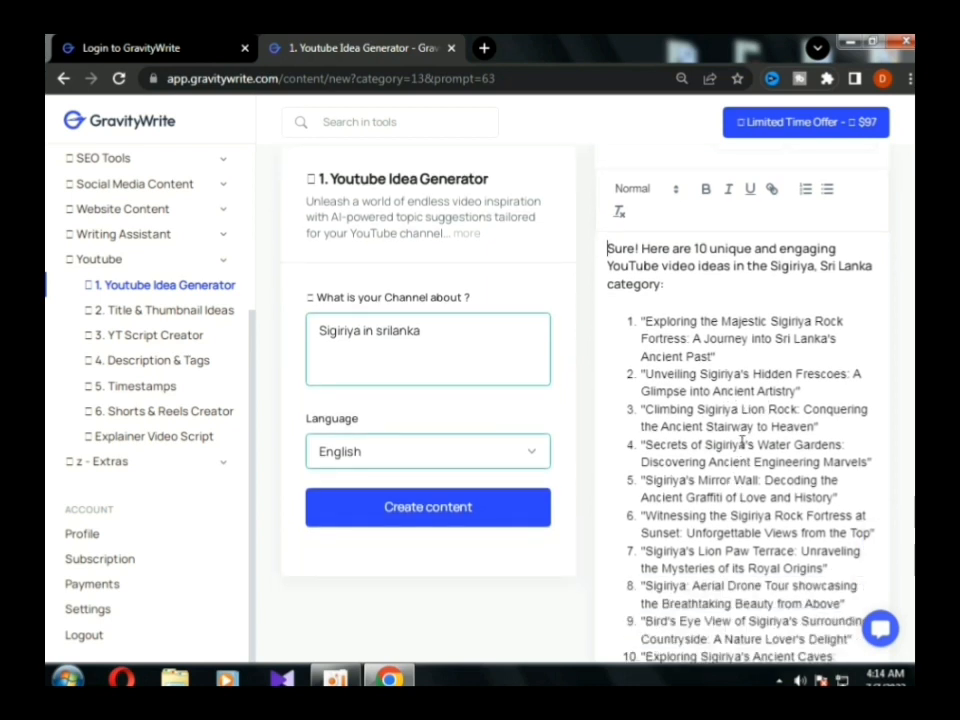
{"action": "scroll", "coordinate": [700, 374], "scroll_direction": "up", "scroll_amount": 1}
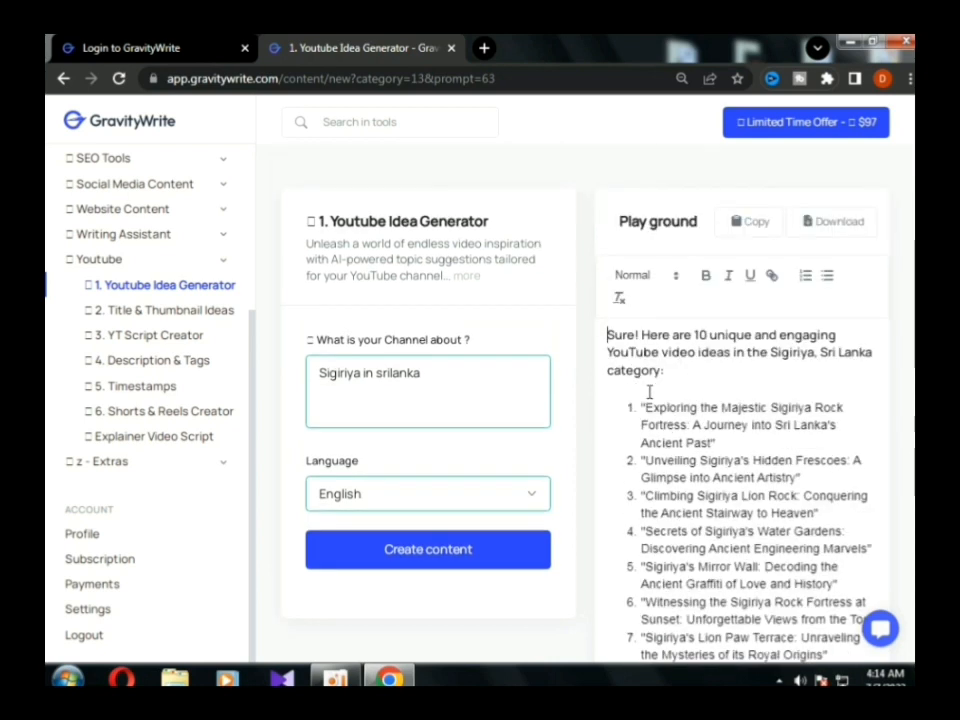
{"action": "left_click_drag", "start_coordinate": [636, 406], "coordinate": [878, 587]}
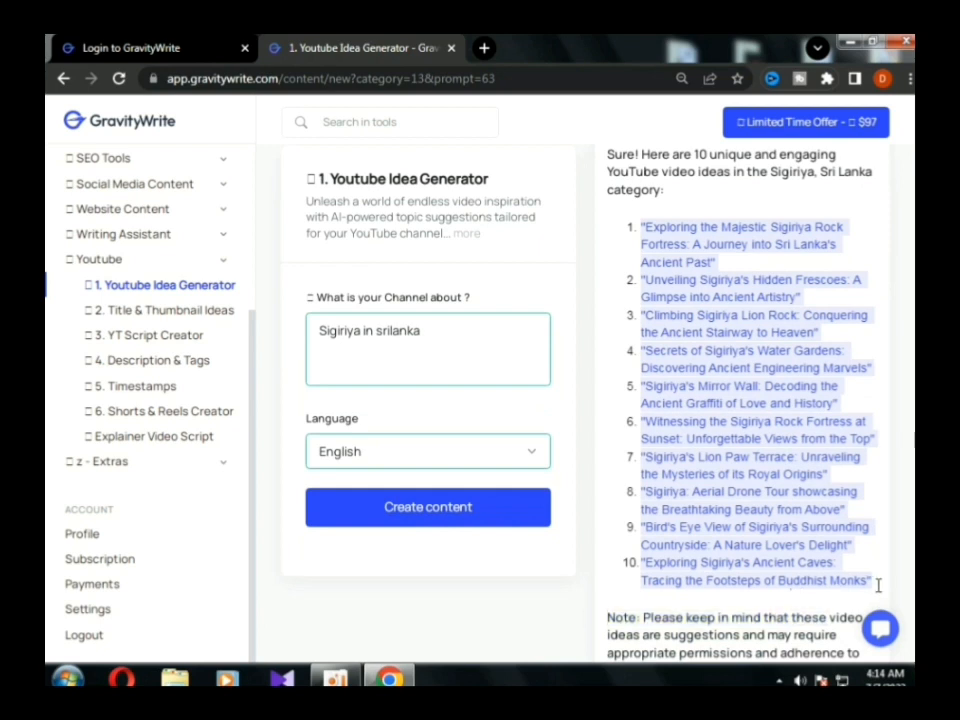
{"action": "right_click", "coordinate": [668, 386]}
{"action": "left_click", "coordinate": [649, 420]}
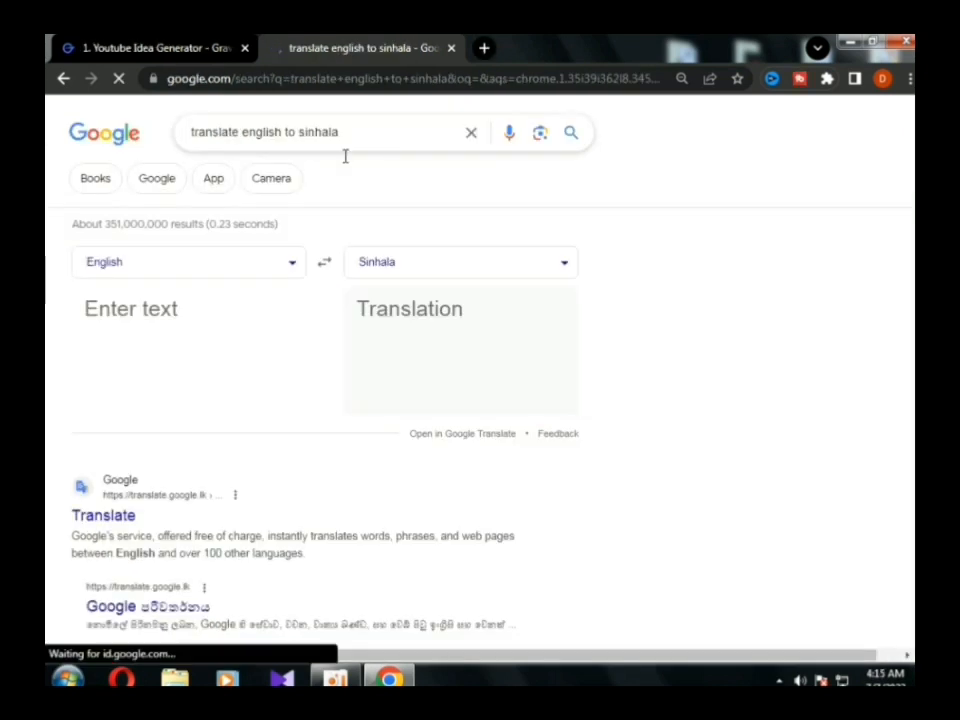
Paste the copied video ideas into Google's English to Sinhala translator
{"action": "left_click", "coordinate": [162, 313]}
{"action": "right_click", "coordinate": [161, 315]}
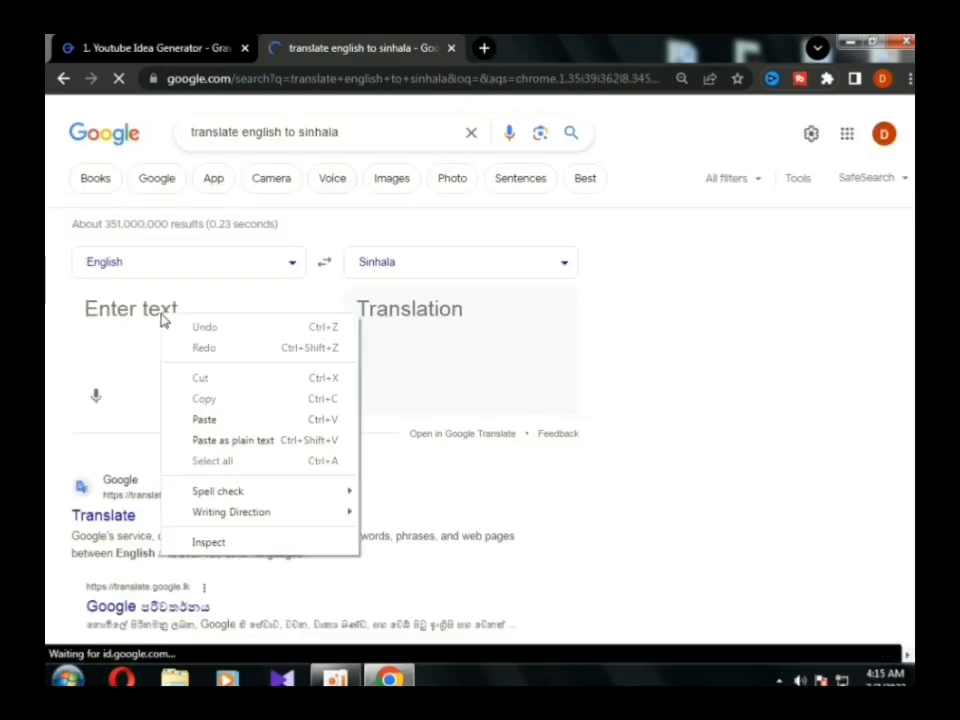
{"action": "left_click", "coordinate": [224, 419]}
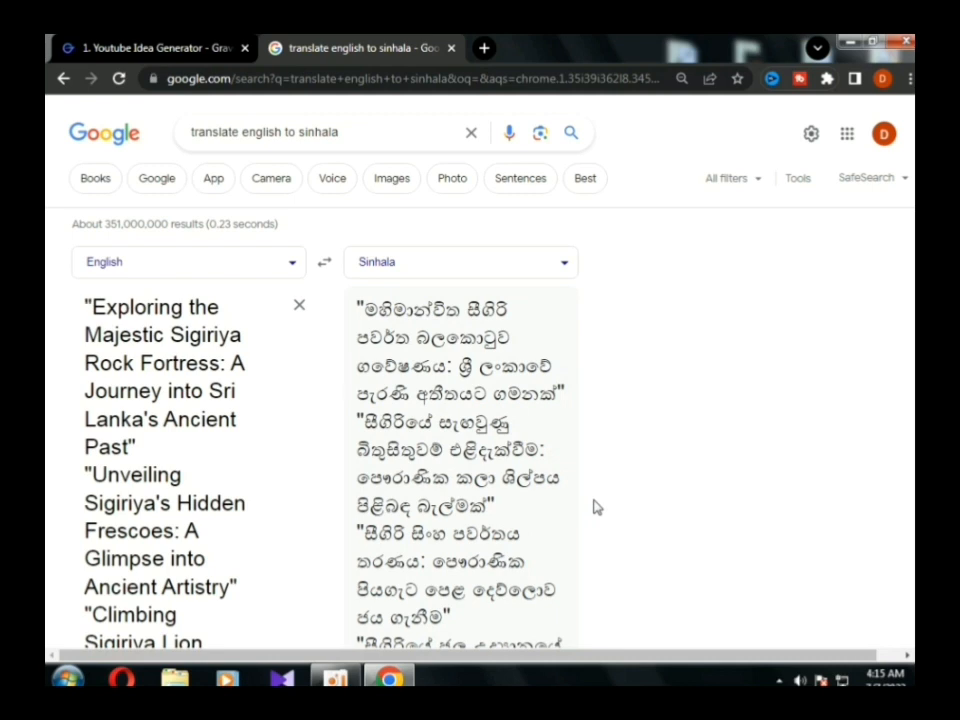
Compare the generated video ideas in GravityWrite with their Sinhala translation
{"action": "left_click", "coordinate": [128, 44]}
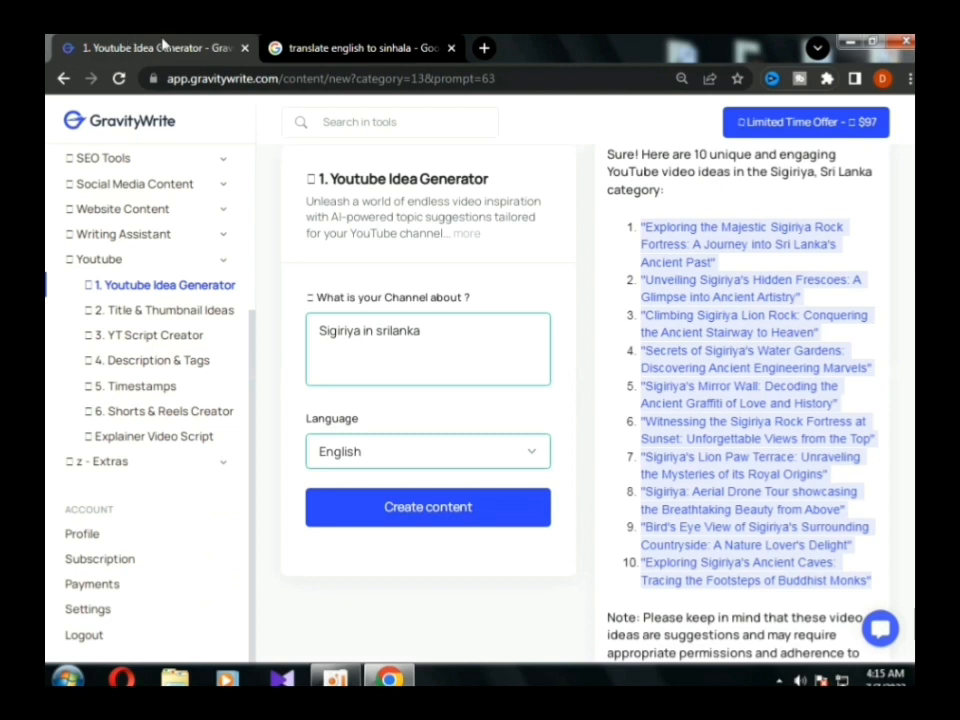
{"action": "left_click", "coordinate": [321, 47]}
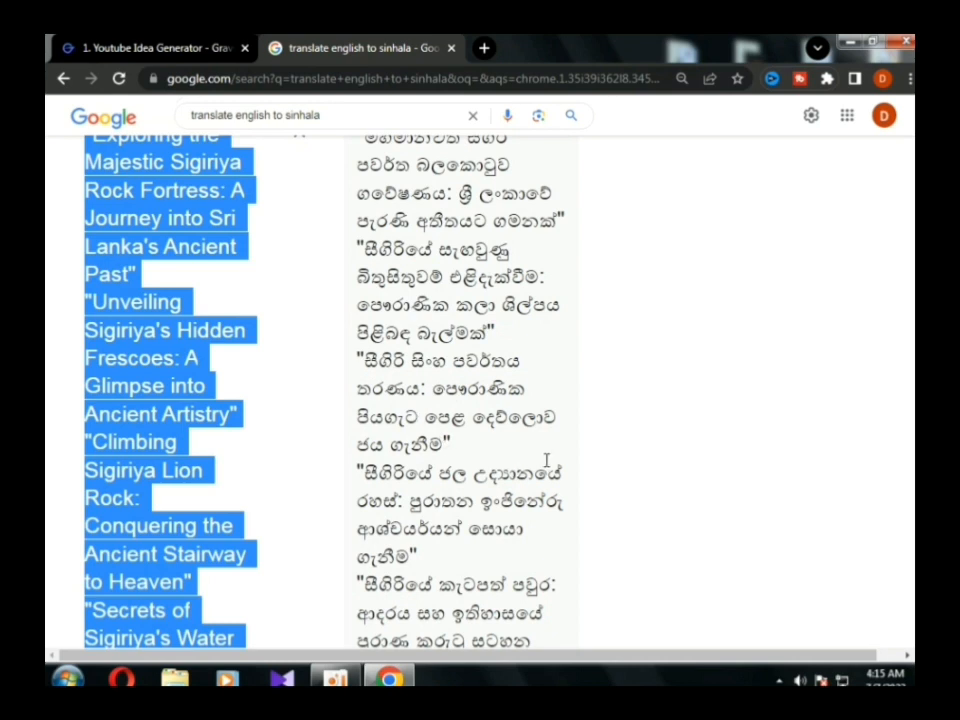
{"action": "scroll", "coordinate": [461, 452], "scroll_direction": "down", "scroll_amount": 1}
Return to GravityWrite and copy the first idea, "Exploring the Majestic Sigiriya Rock Fortress: A Journey into Sri Lanka's Ancient Past"
{"action": "key", "text": "ctrl+Tab"}
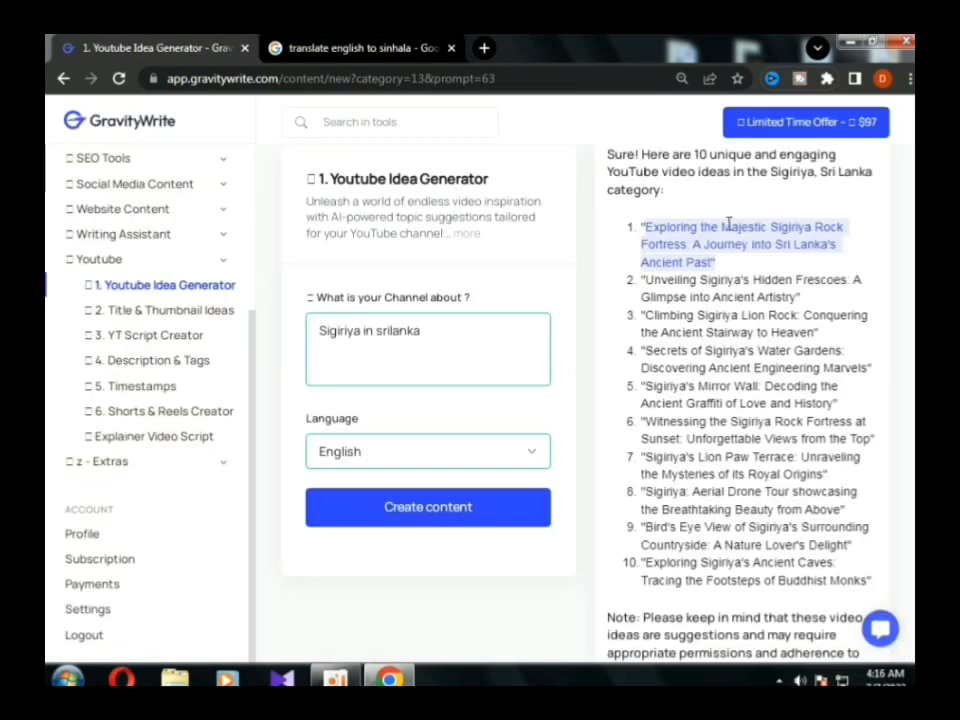
{"action": "right_click", "coordinate": [728, 226]}
{"action": "left_click", "coordinate": [655, 260]}
Open the Title & Thumbnail Ideas tool and generate English content using the copied video idea as the keywords
{"action": "left_click", "coordinate": [160, 318]}
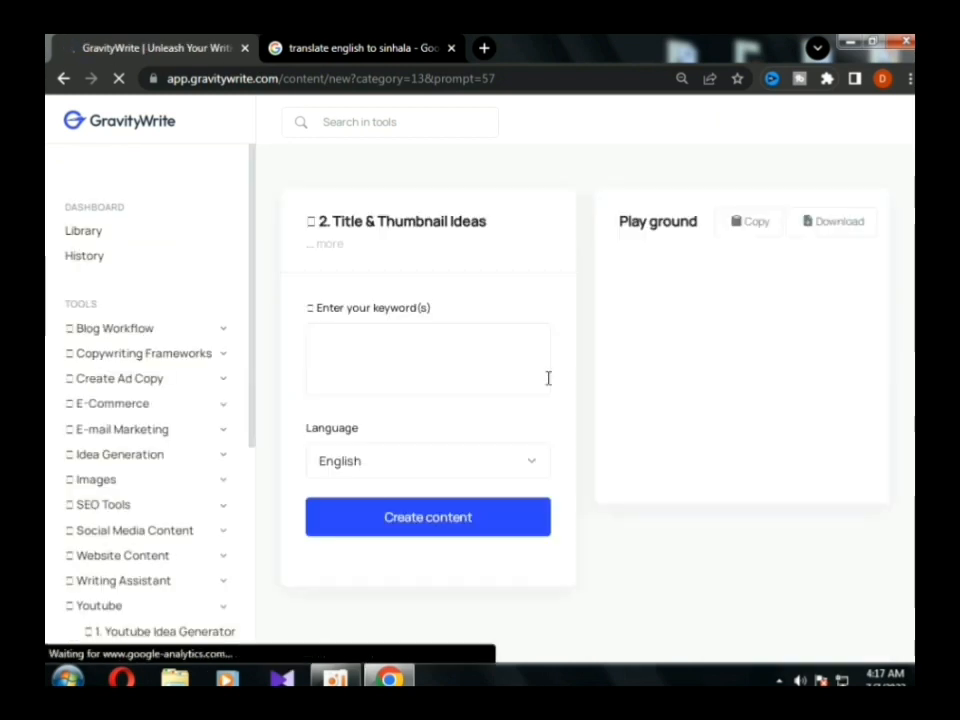
{"action": "left_click", "coordinate": [350, 378]}
{"action": "right_click", "coordinate": [349, 378]}
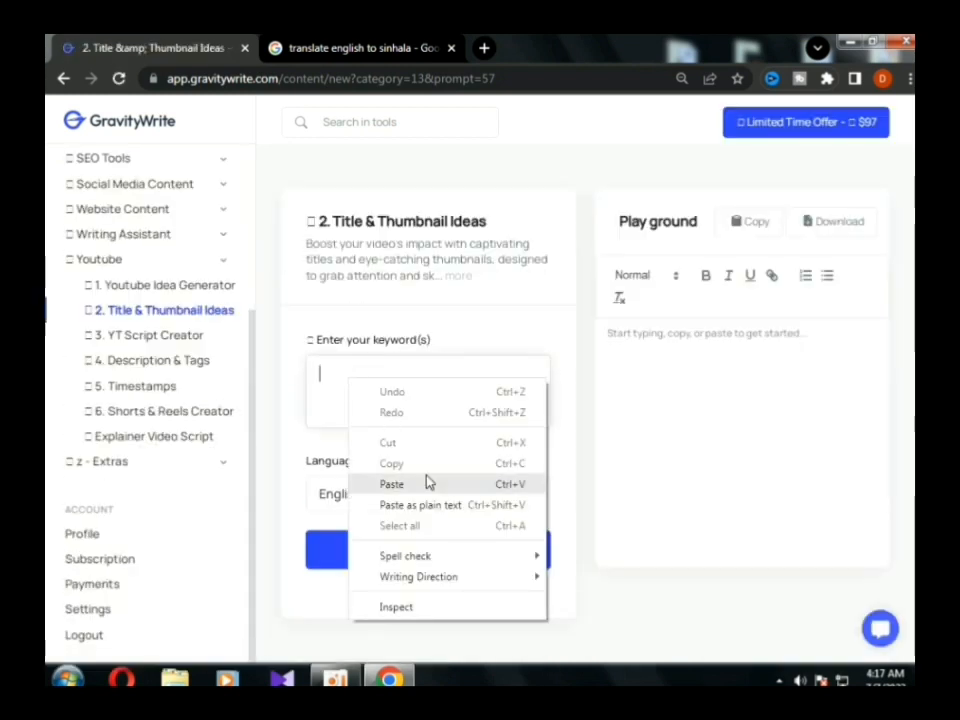
{"action": "left_click", "coordinate": [426, 482]}
{"action": "left_click", "coordinate": [425, 545]}
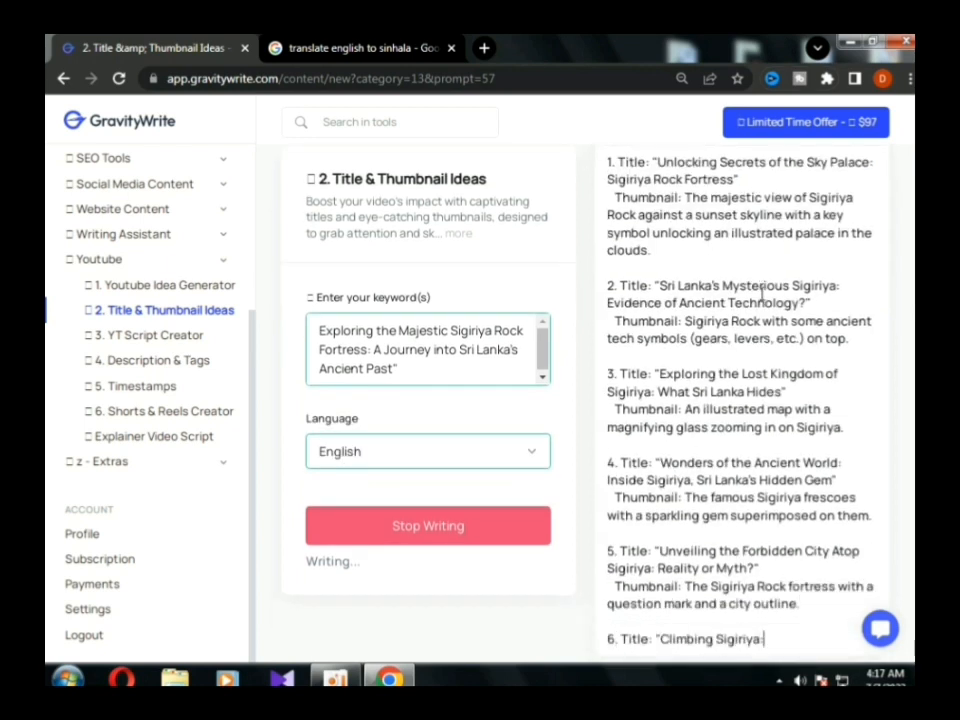
Copy the third title and thumbnail idea, "Exploring the Lost Kingdom of Sigiriya: What Sri Lanka Hides", into a blank Notepad document and maximize its window
{"action": "key", "text": "ctrl+minus"}
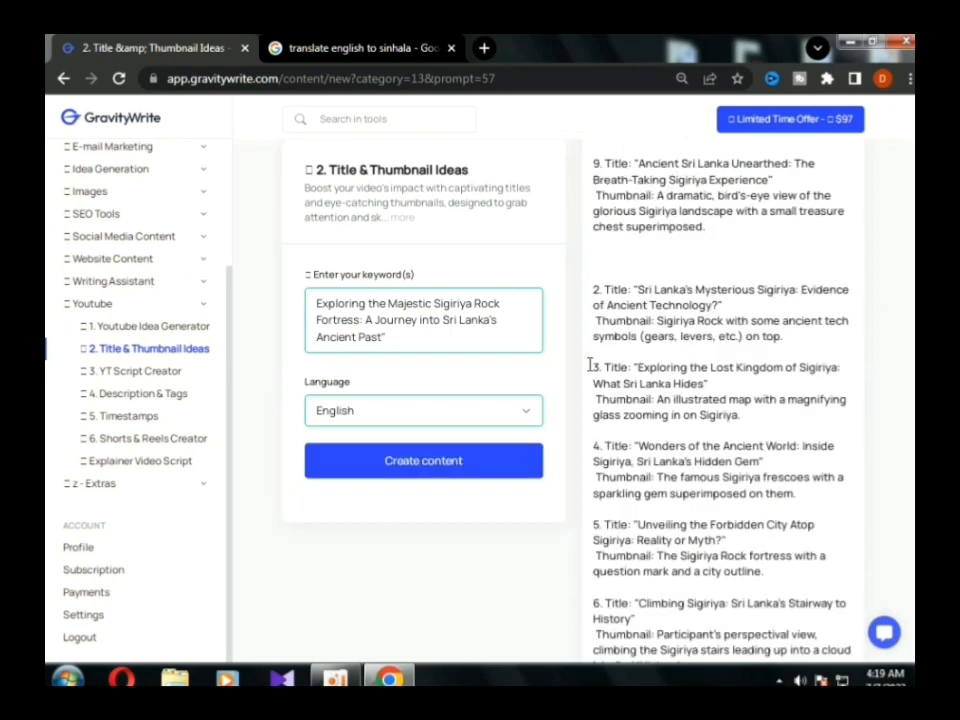
{"action": "left_click_drag", "start_coordinate": [601, 368], "coordinate": [749, 410]}
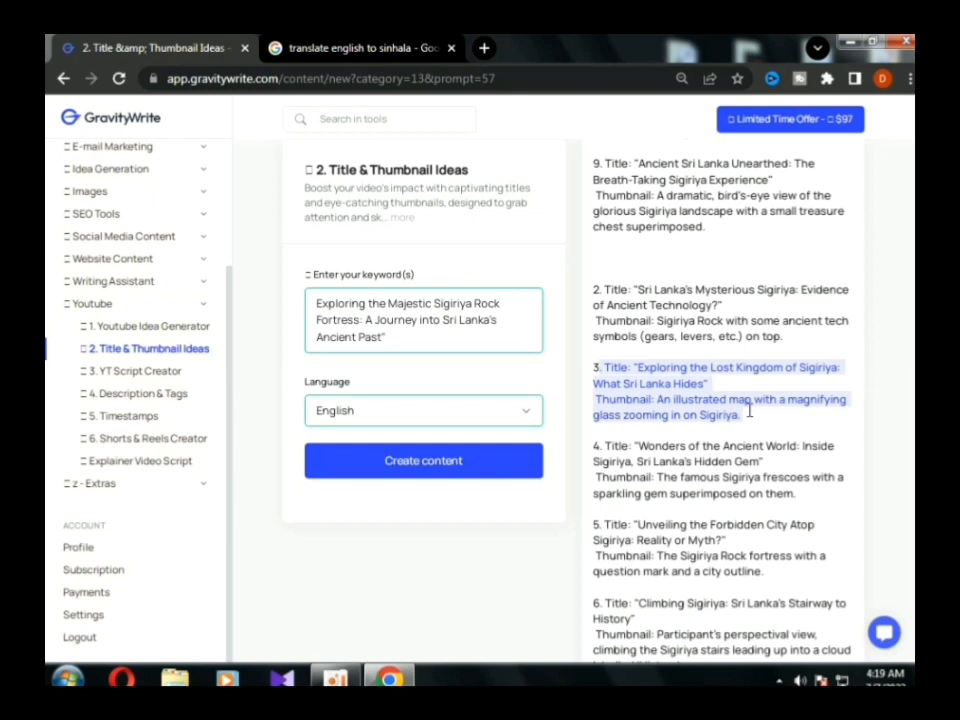
{"action": "right_click", "coordinate": [676, 398]}
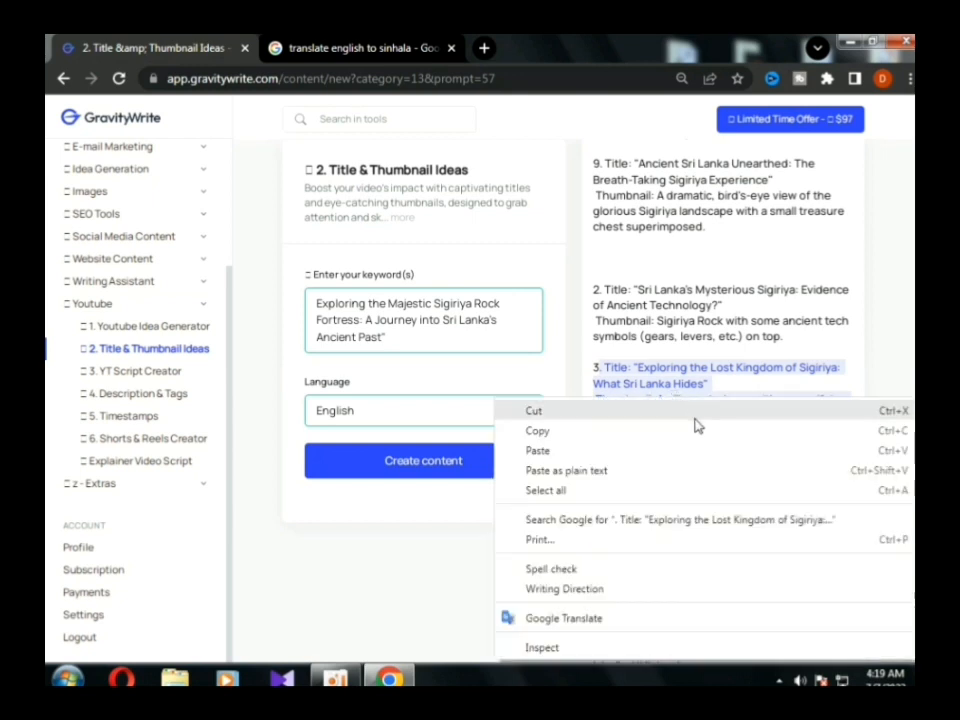
{"action": "left_click", "coordinate": [643, 435]}
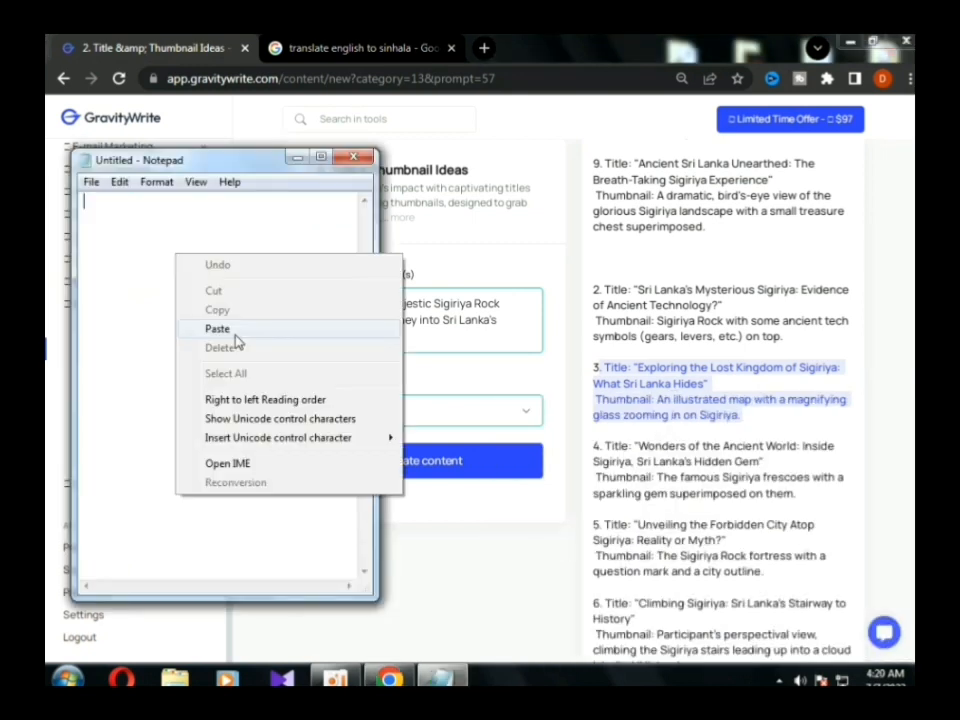
{"action": "left_click", "coordinate": [217, 329]}
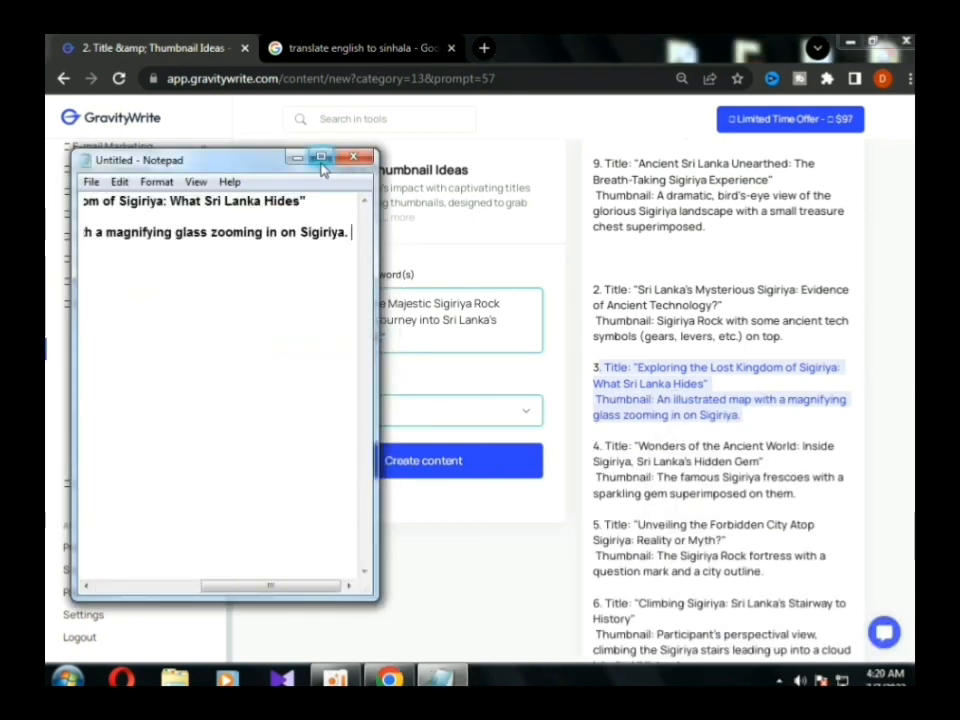
{"action": "left_click", "coordinate": [320, 157]}
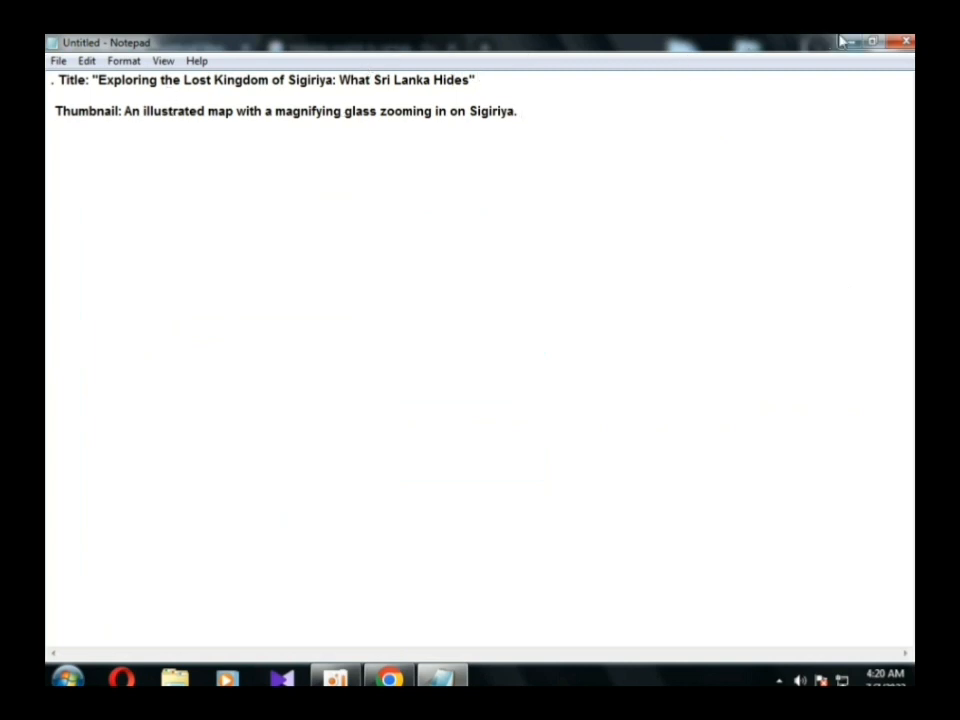
Copy the title text without quotes from Notepad and use it in GravityWrite's YT Script Creator to generate an English script
{"action": "left_click_drag", "start_coordinate": [97, 80], "coordinate": [468, 80]}
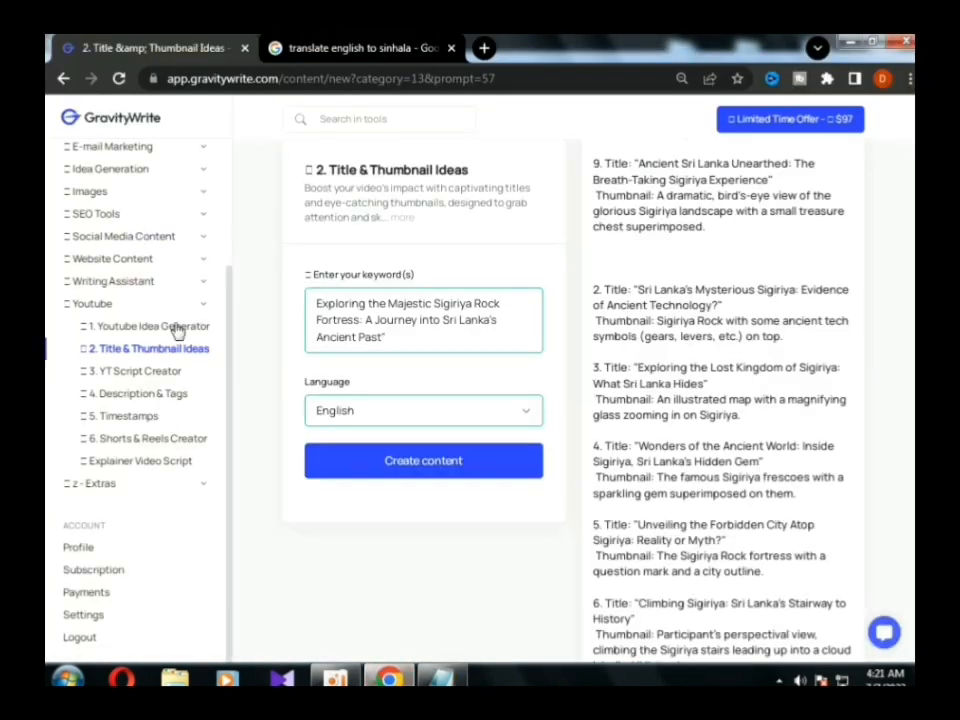
{"action": "left_click", "coordinate": [137, 373]}
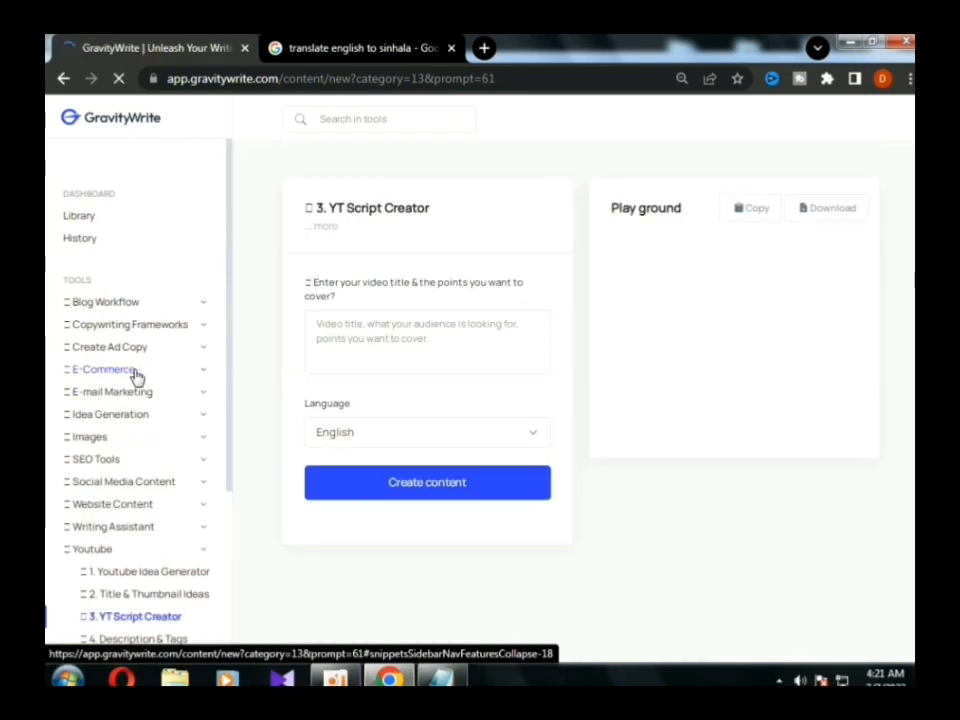
{"action": "left_click", "coordinate": [345, 358]}
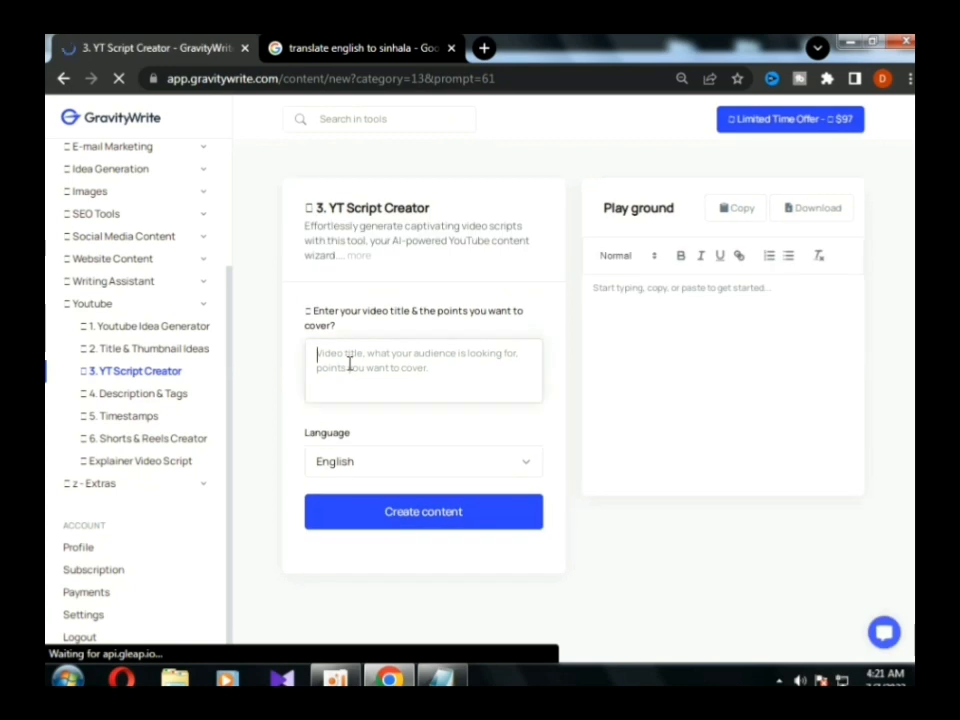
{"action": "right_click", "coordinate": [350, 370]}
{"action": "left_click", "coordinate": [392, 469]}
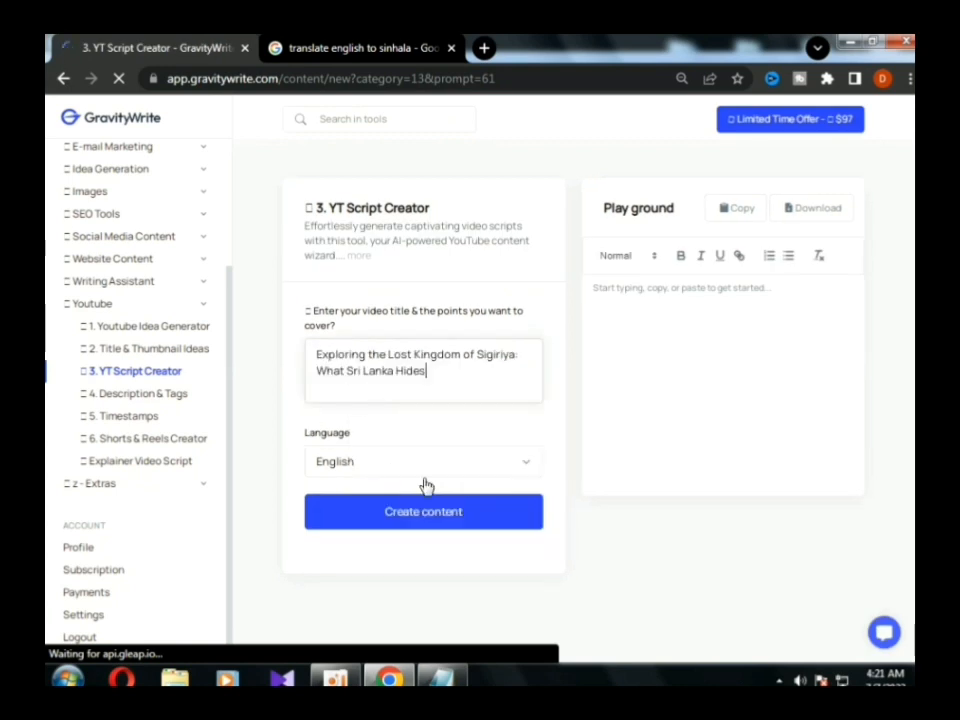
{"action": "left_click", "coordinate": [471, 516]}
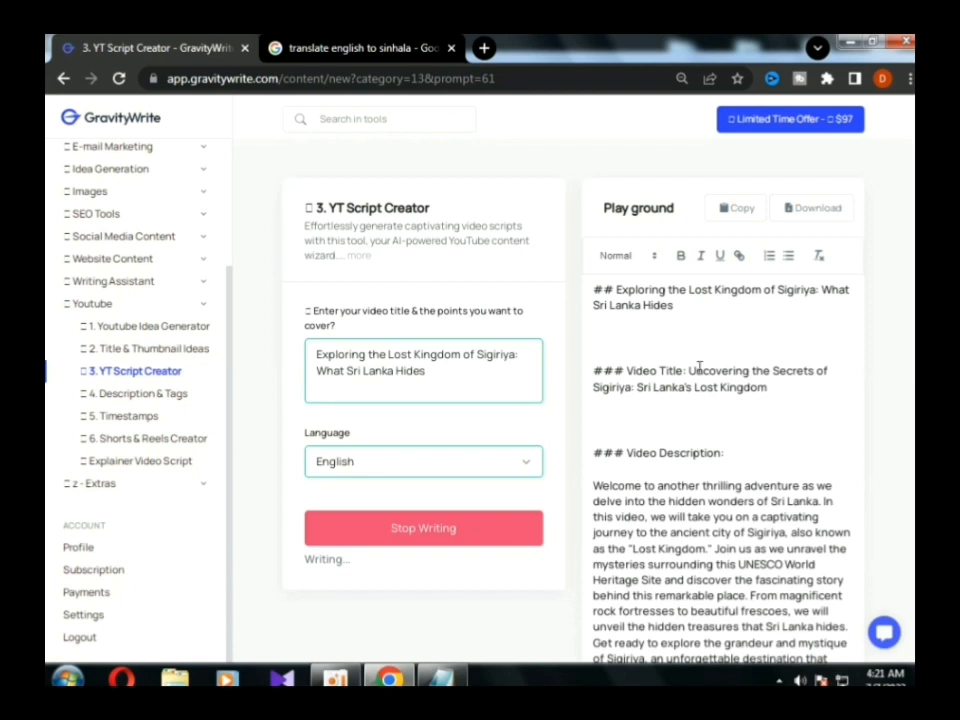
Read through the generated video script, from the title, description and keywords to the intro, voice over and chapters
{"action": "scroll", "coordinate": [699, 336], "scroll_direction": "down", "scroll_amount": 2}
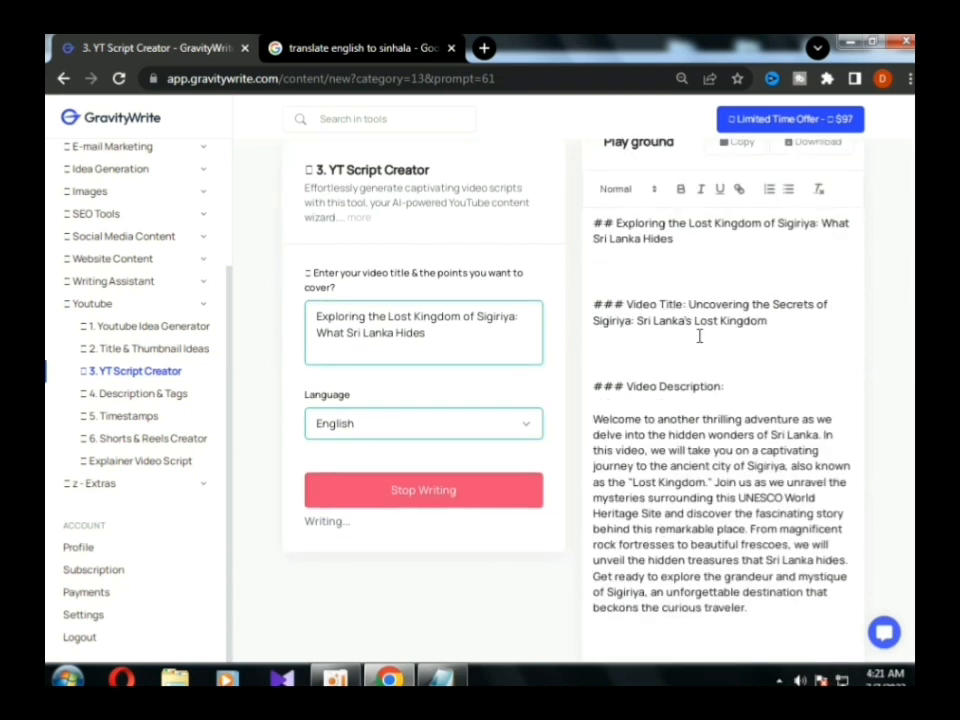
{"action": "scroll", "coordinate": [737, 392], "scroll_direction": "down", "scroll_amount": 2}
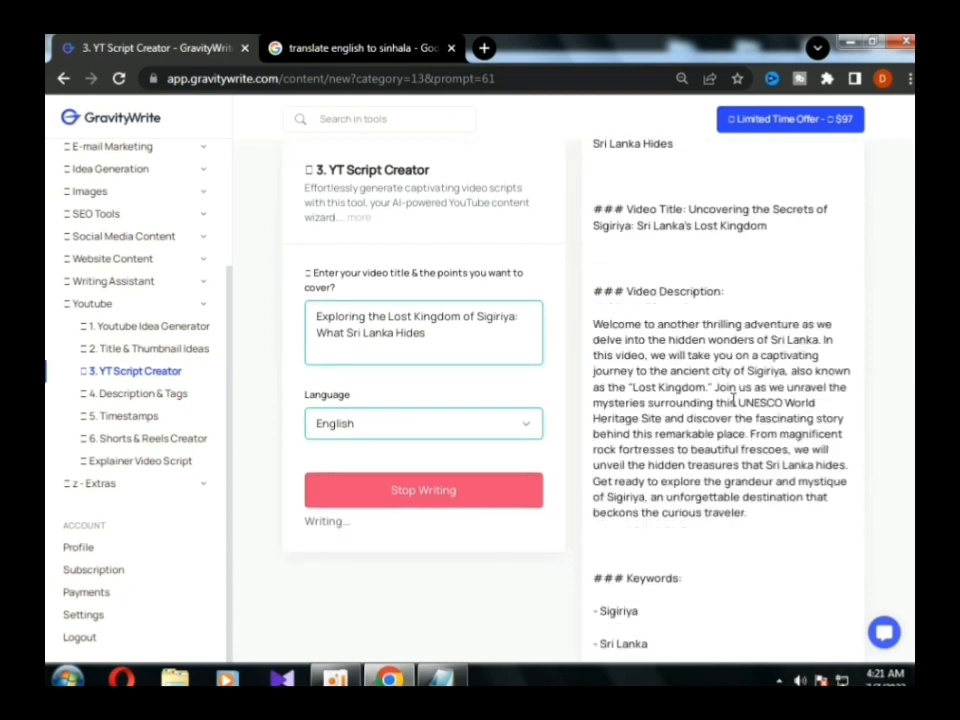
{"action": "scroll", "coordinate": [733, 398], "scroll_direction": "down", "scroll_amount": 3}
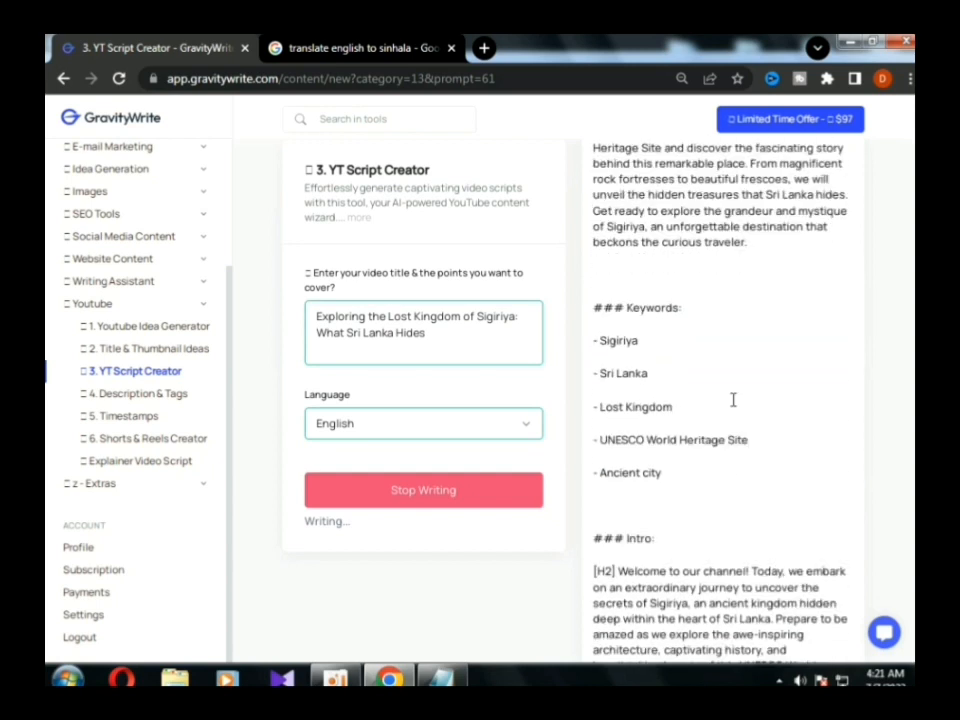
{"action": "scroll", "coordinate": [733, 400], "scroll_direction": "up", "scroll_amount": 5}
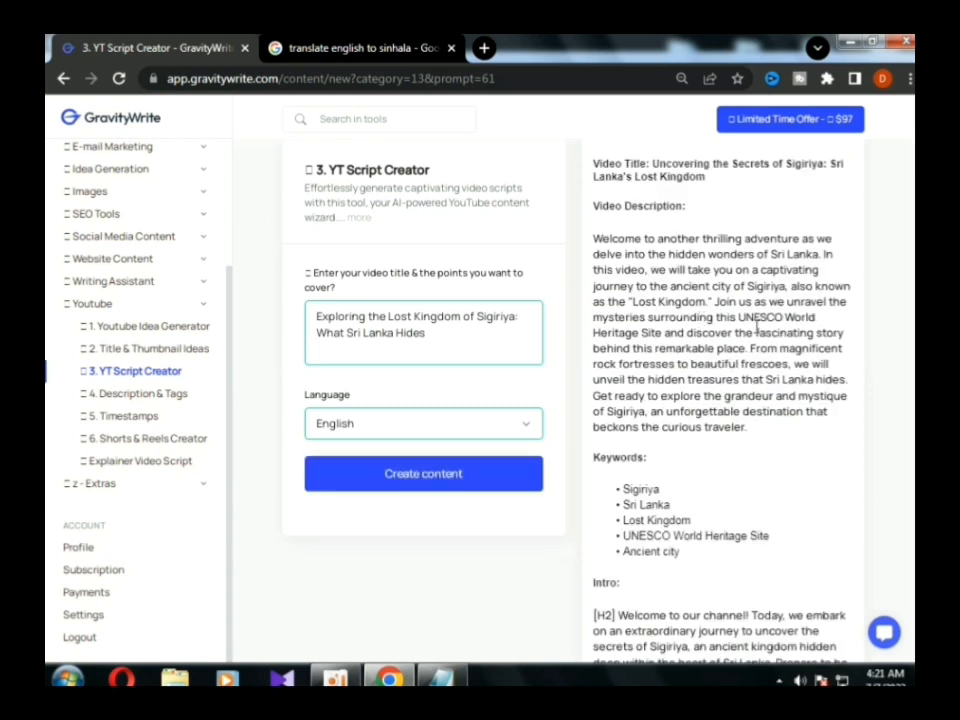
{"action": "scroll", "coordinate": [701, 401], "scroll_direction": "down", "scroll_amount": 1}
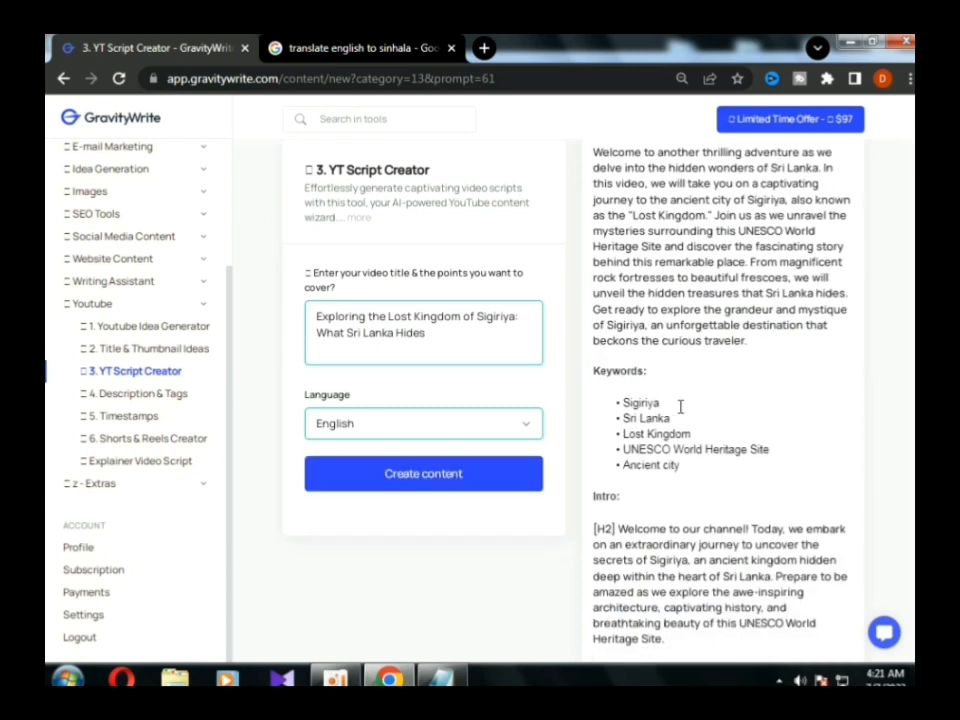
{"action": "scroll", "coordinate": [634, 456], "scroll_direction": "down", "scroll_amount": 1}
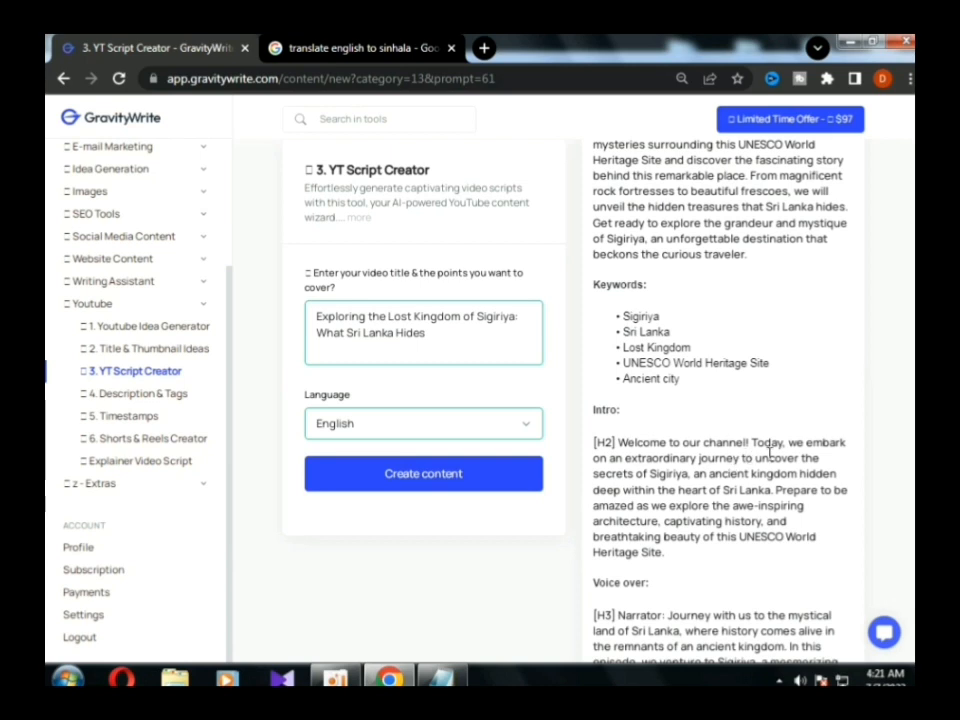
{"action": "scroll", "coordinate": [769, 449], "scroll_direction": "down", "scroll_amount": 2}
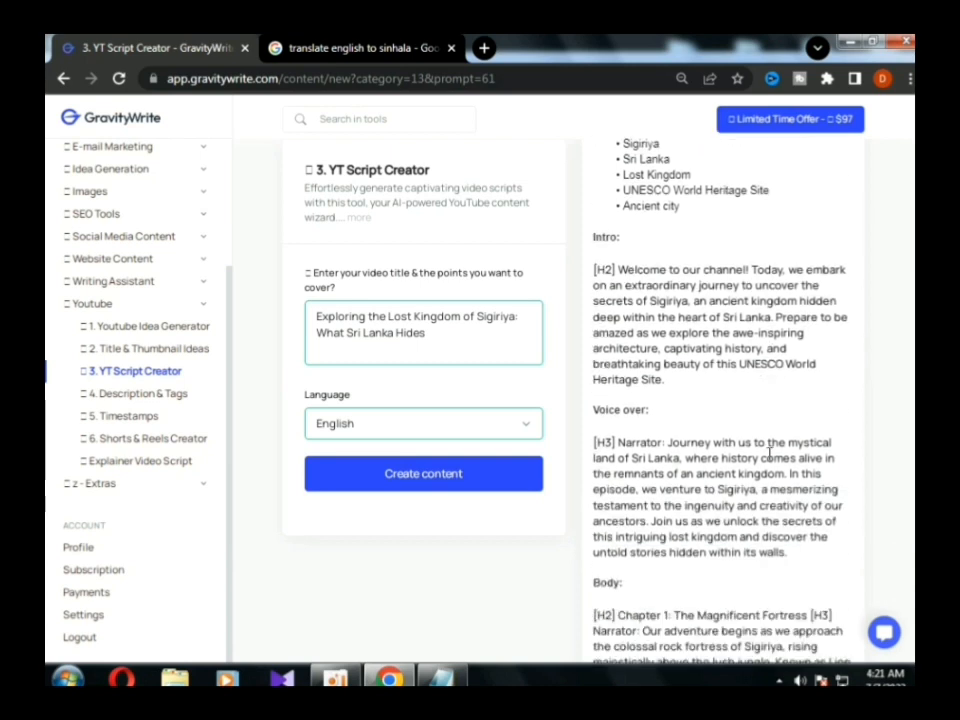
{"action": "scroll", "coordinate": [769, 451], "scroll_direction": "down", "scroll_amount": 1}
{"action": "scroll", "coordinate": [769, 456], "scroll_direction": "down", "scroll_amount": 4}
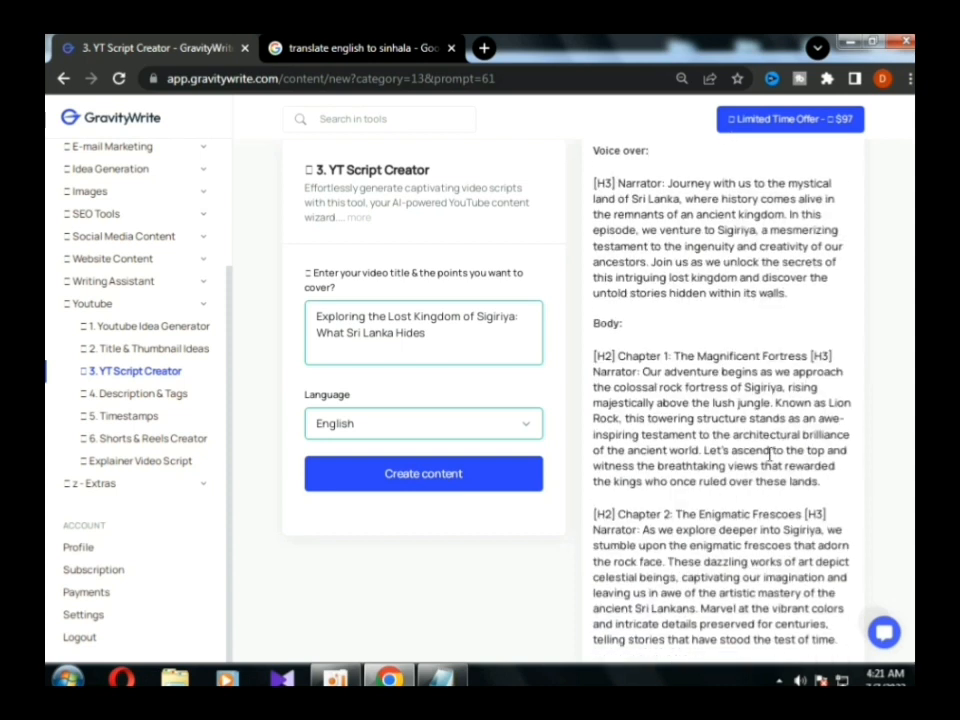
{"action": "scroll", "coordinate": [769, 456], "scroll_direction": "down", "scroll_amount": 3}
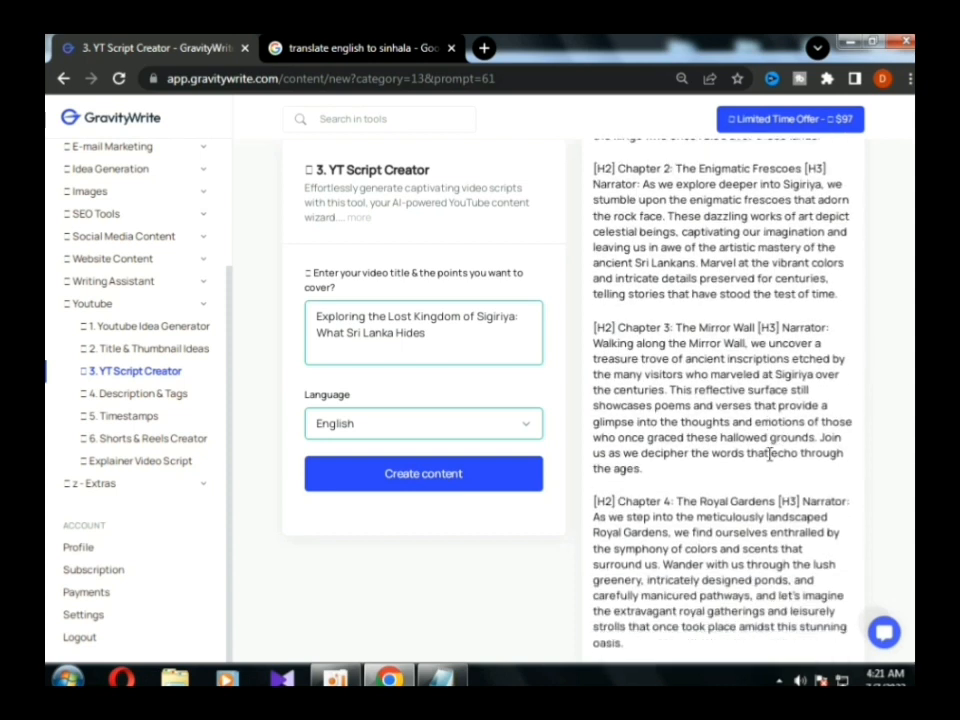
{"action": "scroll", "coordinate": [769, 455], "scroll_direction": "down", "scroll_amount": 1}
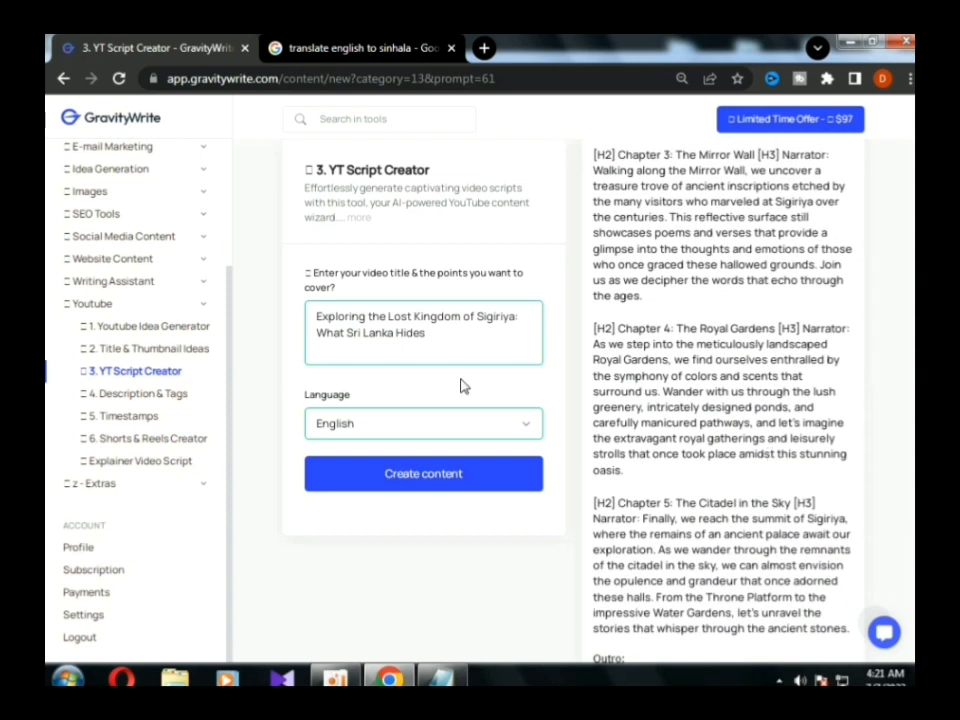
Copy the Chapter 4 Royal Gardens narration, replace the text in Google's English to Sinhala translator with it, and read the translation
{"action": "left_click_drag", "start_coordinate": [677, 328], "coordinate": [822, 468]}
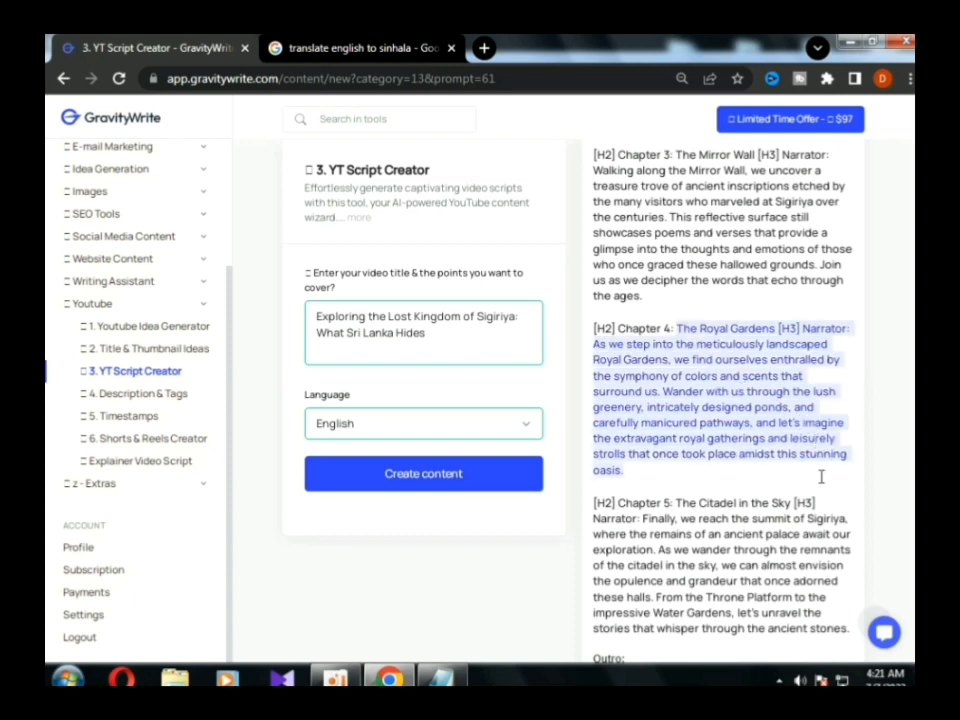
{"action": "right_click", "coordinate": [576, 322]}
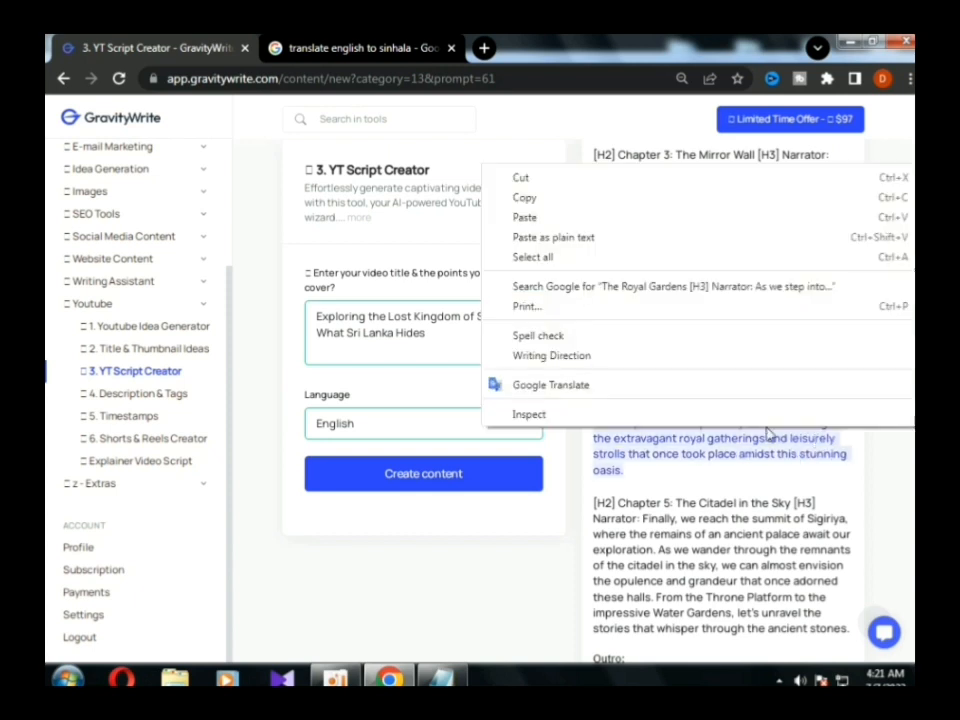
{"action": "left_click", "coordinate": [566, 198]}
{"action": "left_click", "coordinate": [332, 47]}
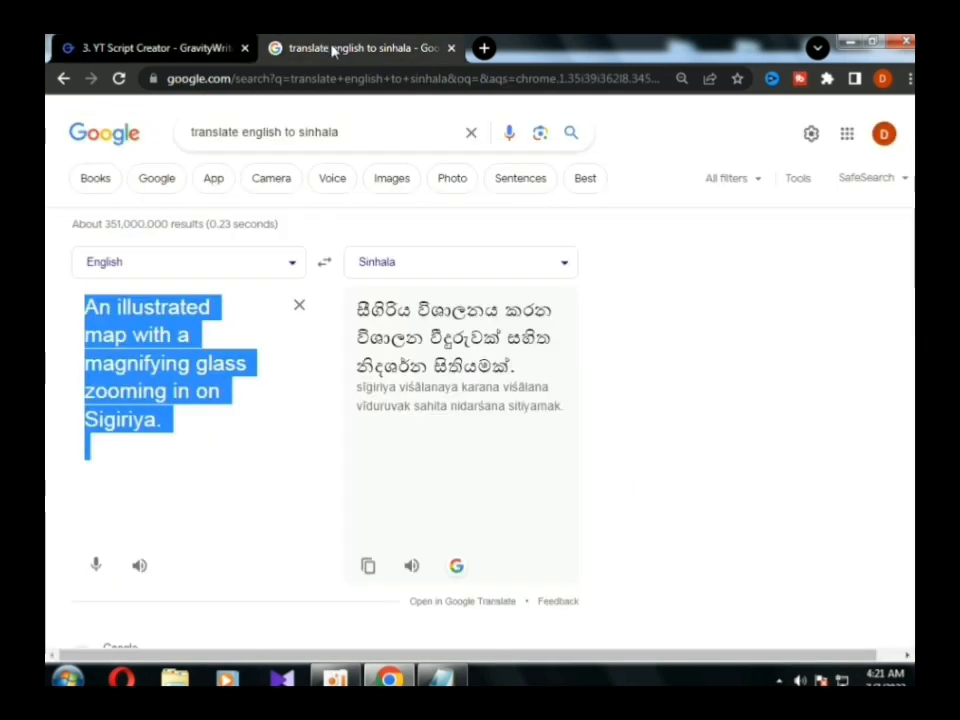
{"action": "left_click", "coordinate": [298, 304]}
{"action": "right_click", "coordinate": [173, 315]}
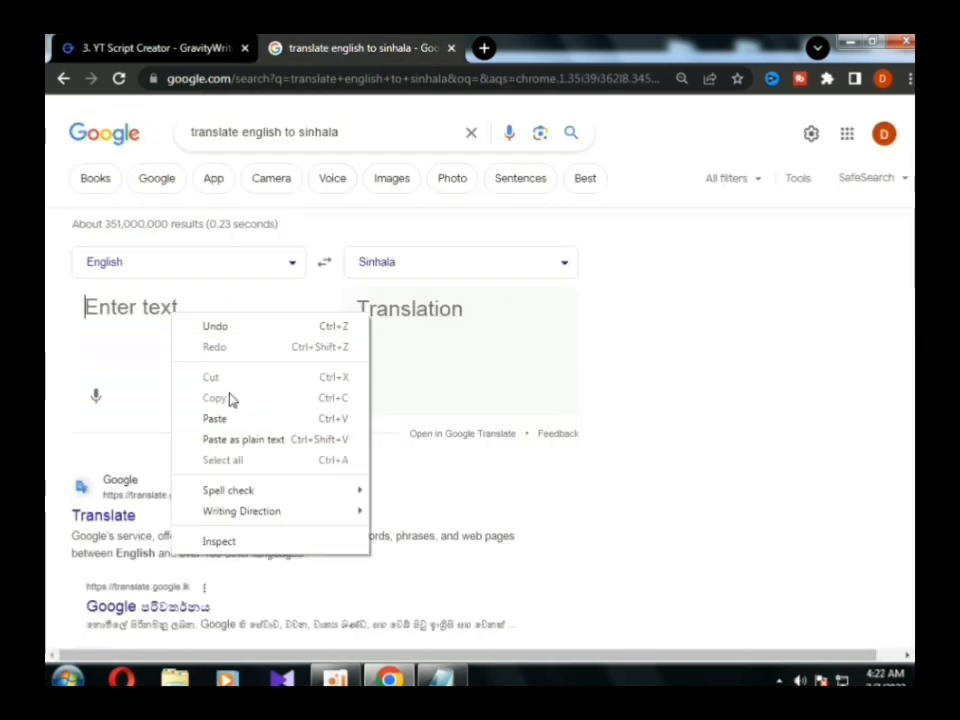
{"action": "left_click", "coordinate": [215, 418]}
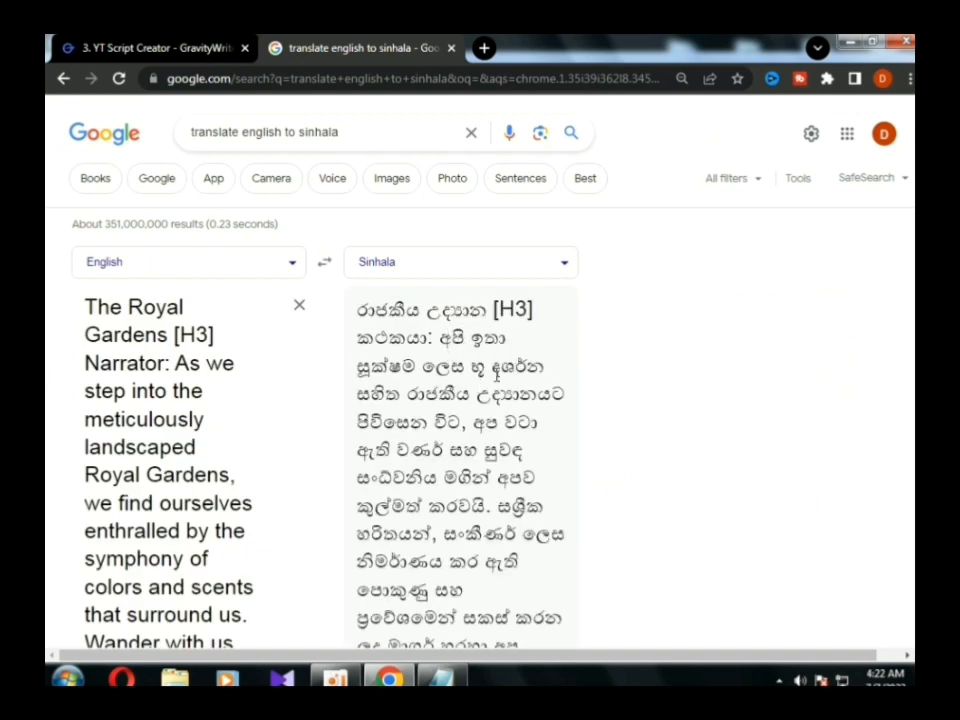
{"action": "scroll", "coordinate": [494, 372], "scroll_direction": "down", "scroll_amount": 2}
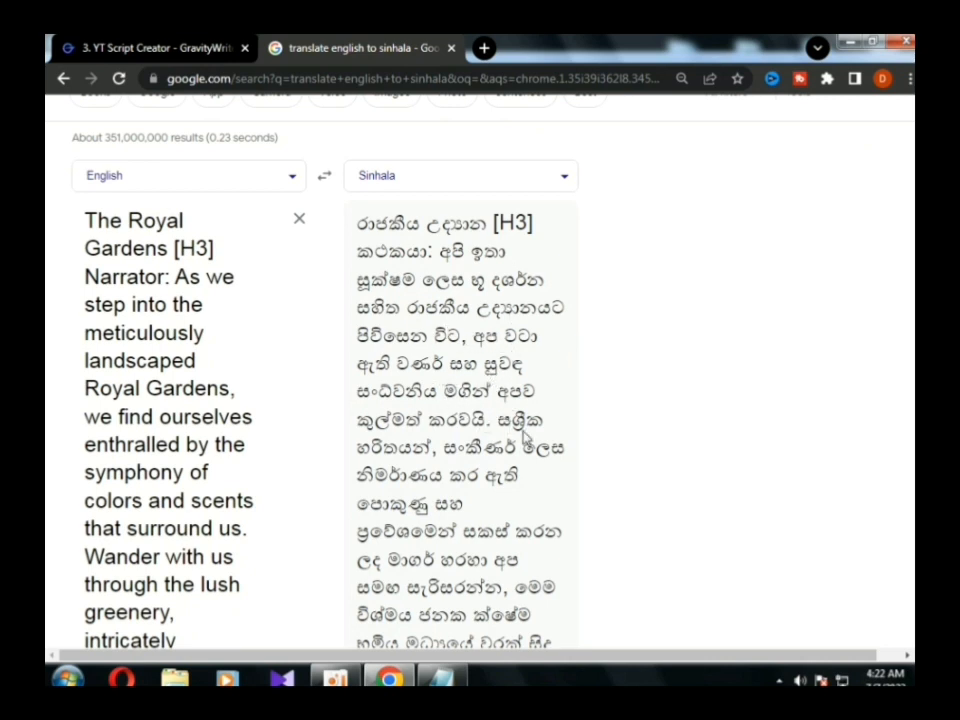
{"action": "scroll", "coordinate": [480, 447], "scroll_direction": "down", "scroll_amount": 2}
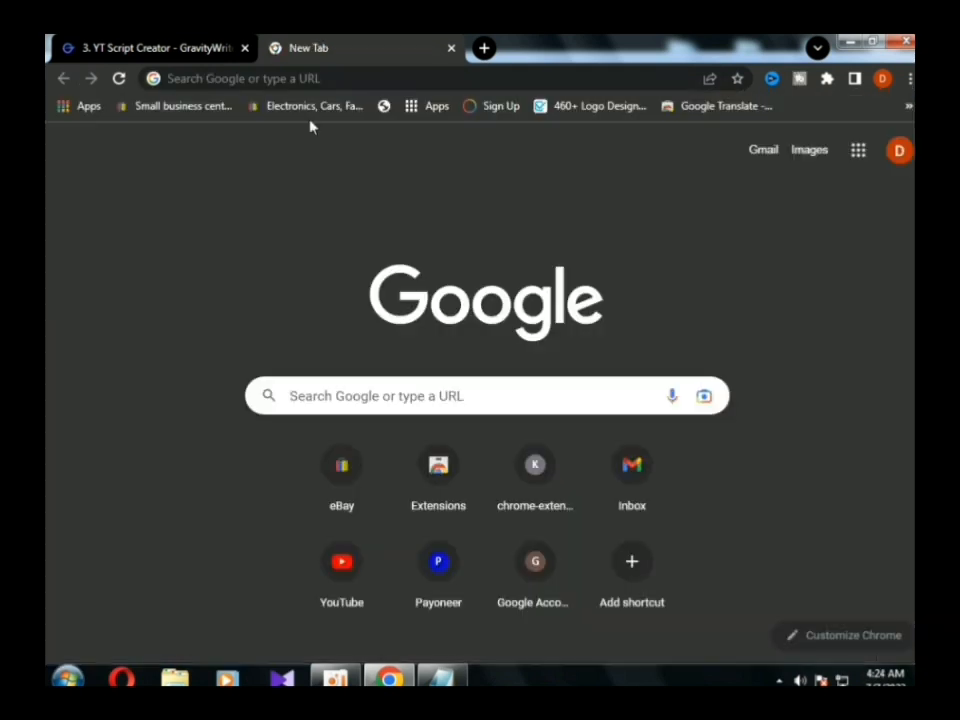
Search Google for "pictory ai", open the Pictory website and go to its free sign-up page
{"action": "left_click", "coordinate": [238, 78]}
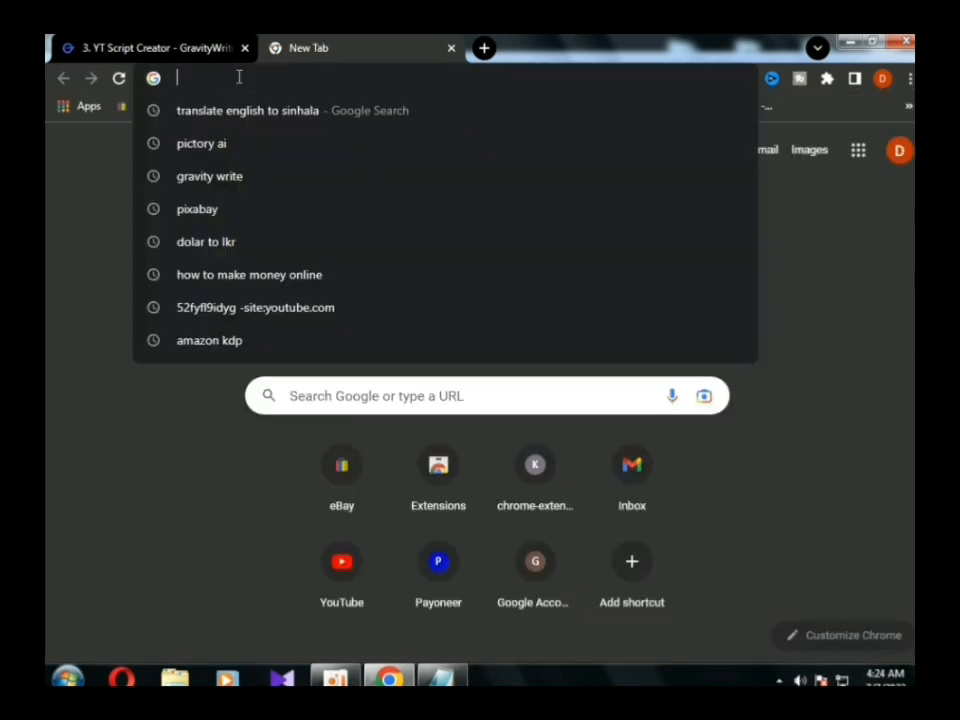
{"action": "left_click", "coordinate": [238, 143]}
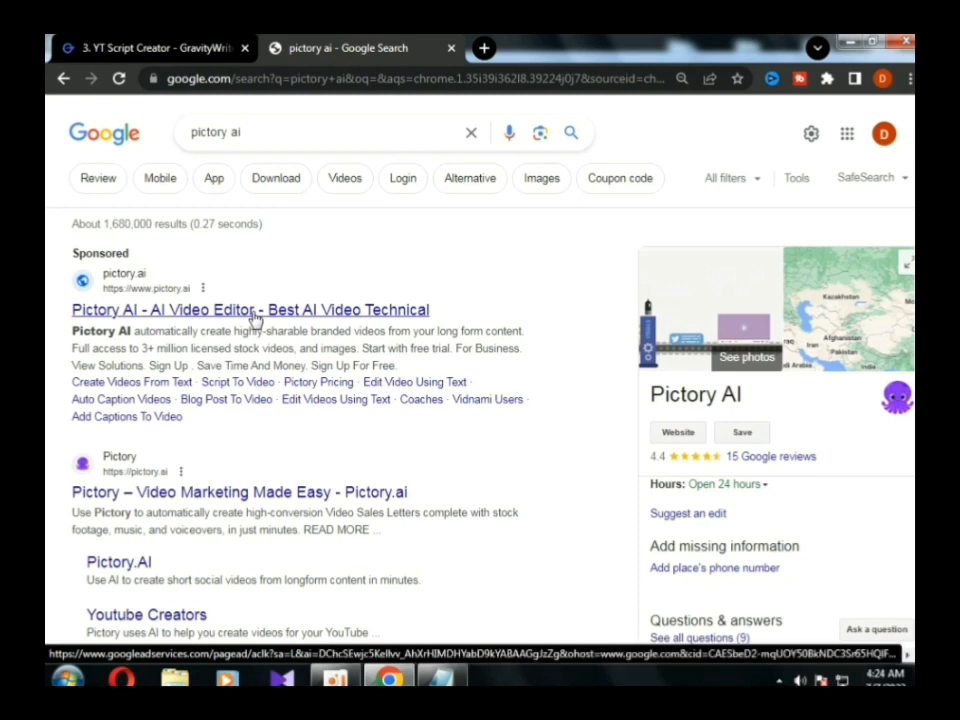
{"action": "left_click", "coordinate": [255, 318]}
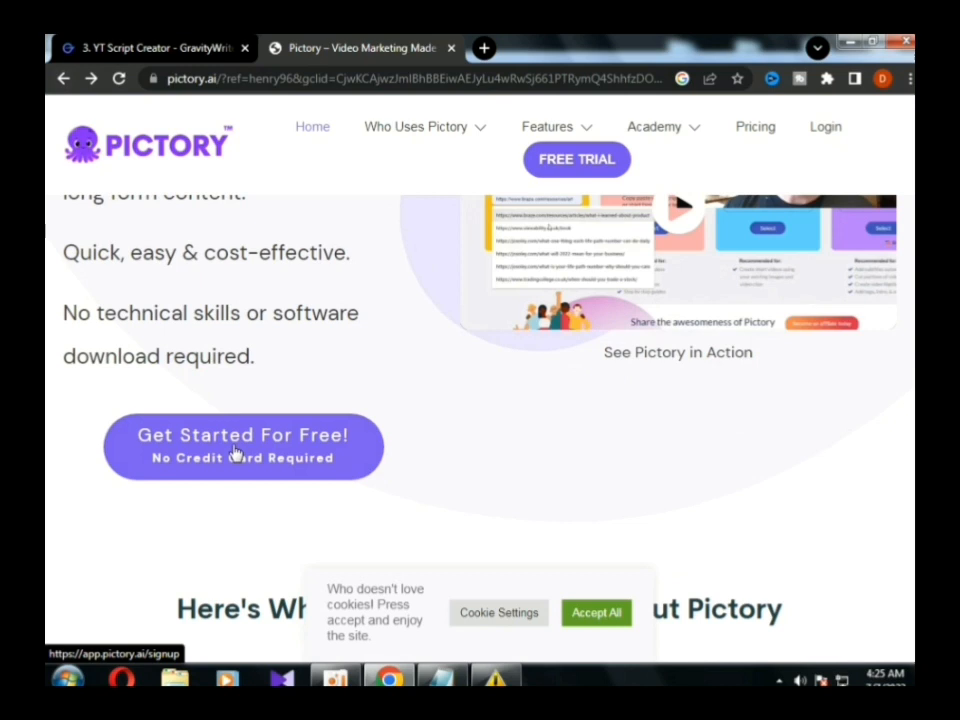
{"action": "left_click", "coordinate": [276, 450]}
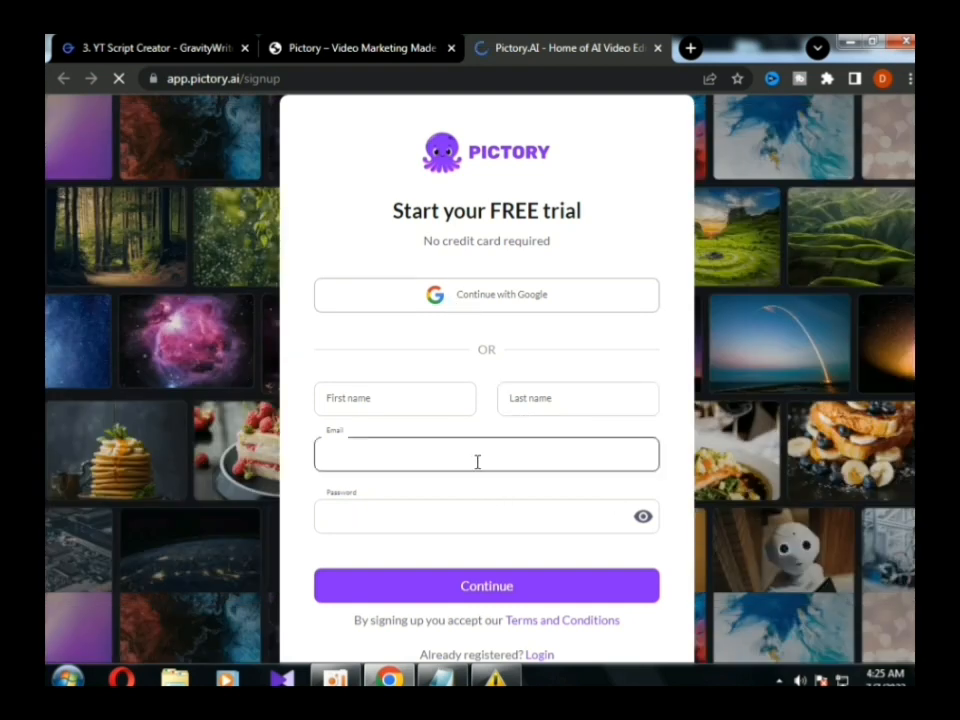
Fill in the first and last name from the saved autofill entry and begin entering the account e-mail on the sign-up form
{"action": "left_click", "coordinate": [440, 399]}
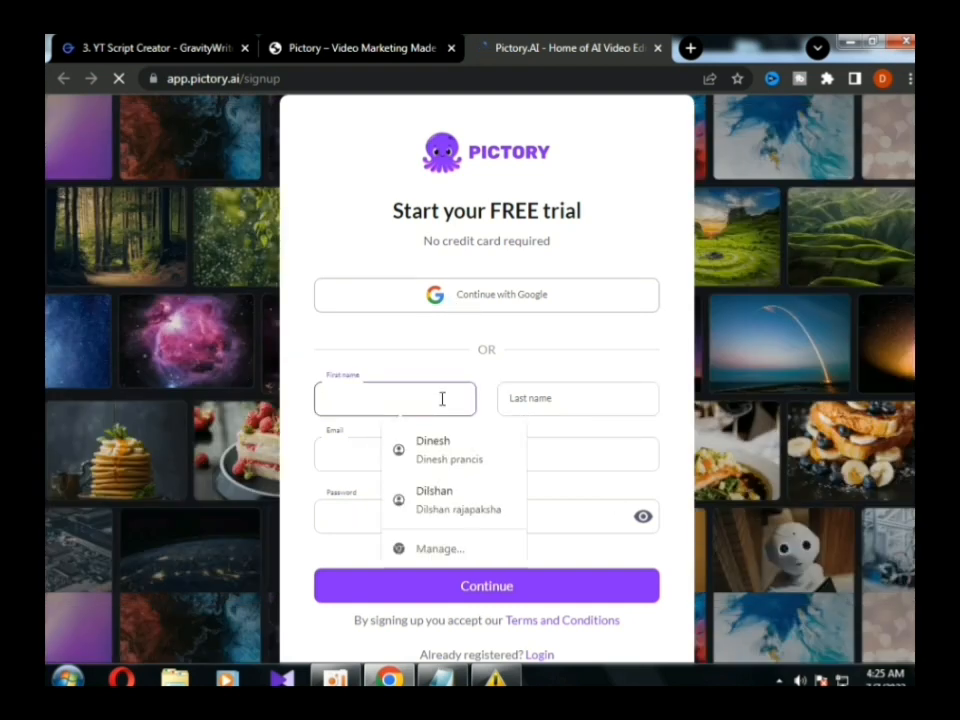
{"action": "left_click", "coordinate": [441, 441]}
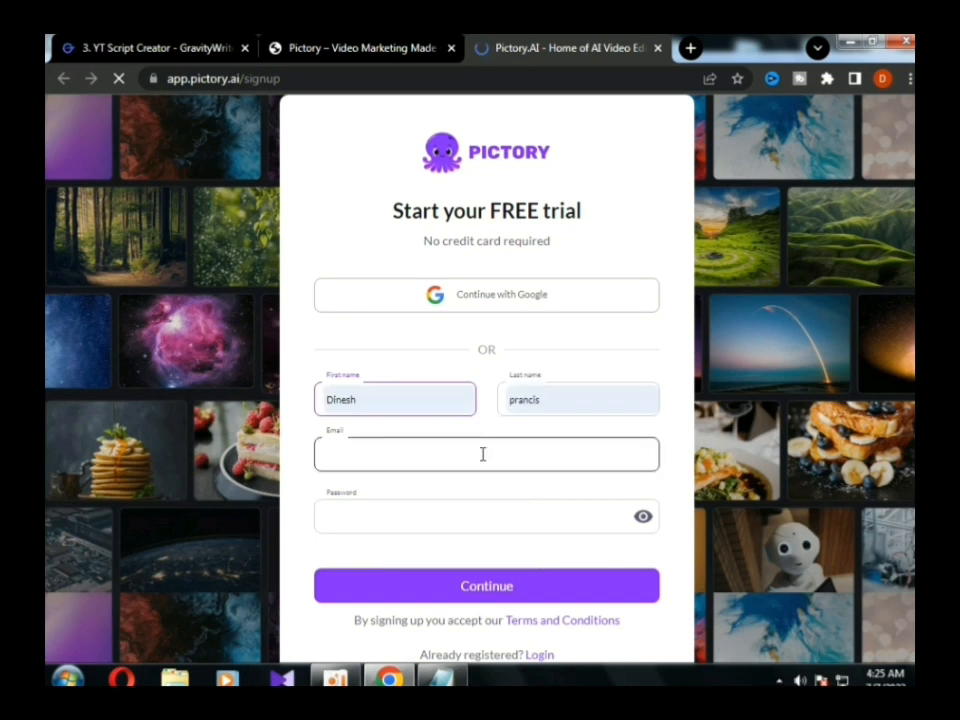
{"action": "left_click", "coordinate": [424, 446]}
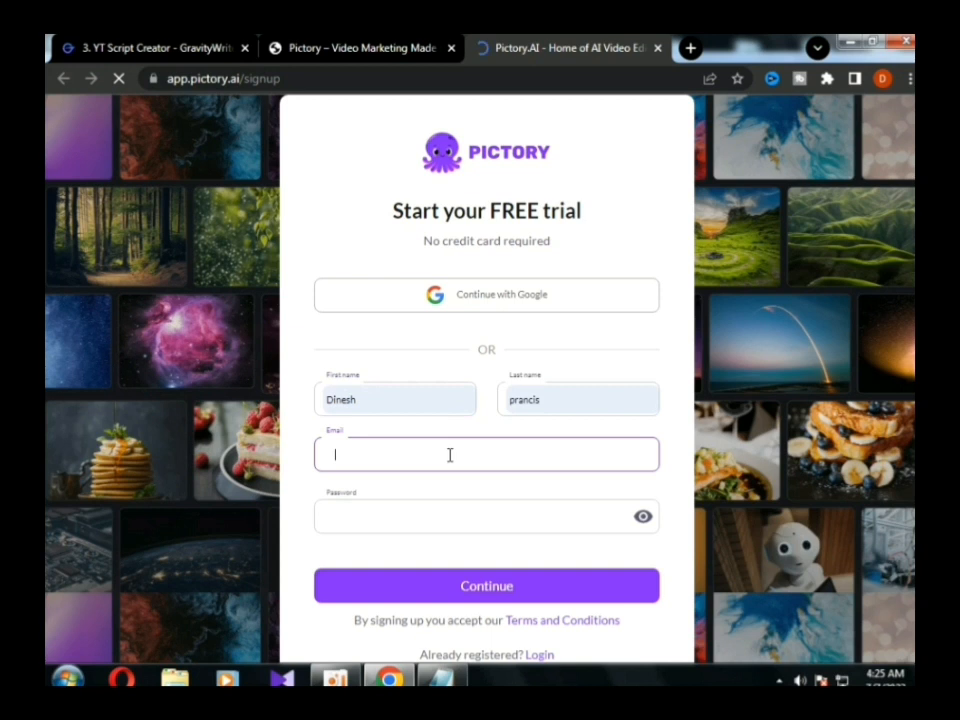
{"action": "type", "text": "d"}
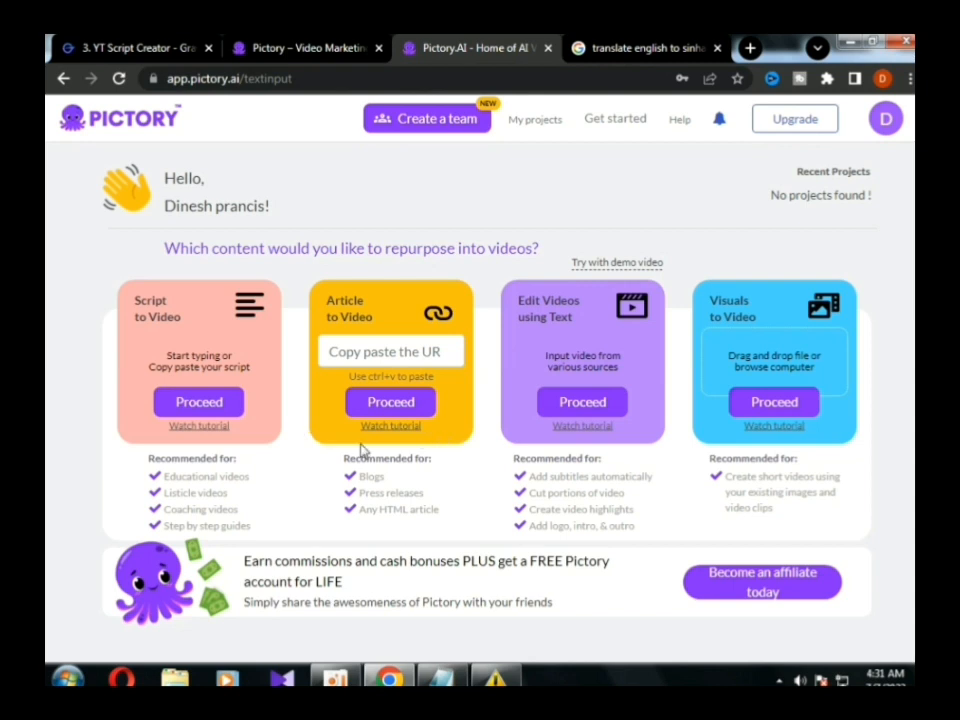
Start a Script to Video project in Pictory and copy the full generated script from GravityWrite's YT Script Creator
{"action": "left_click", "coordinate": [222, 404]}
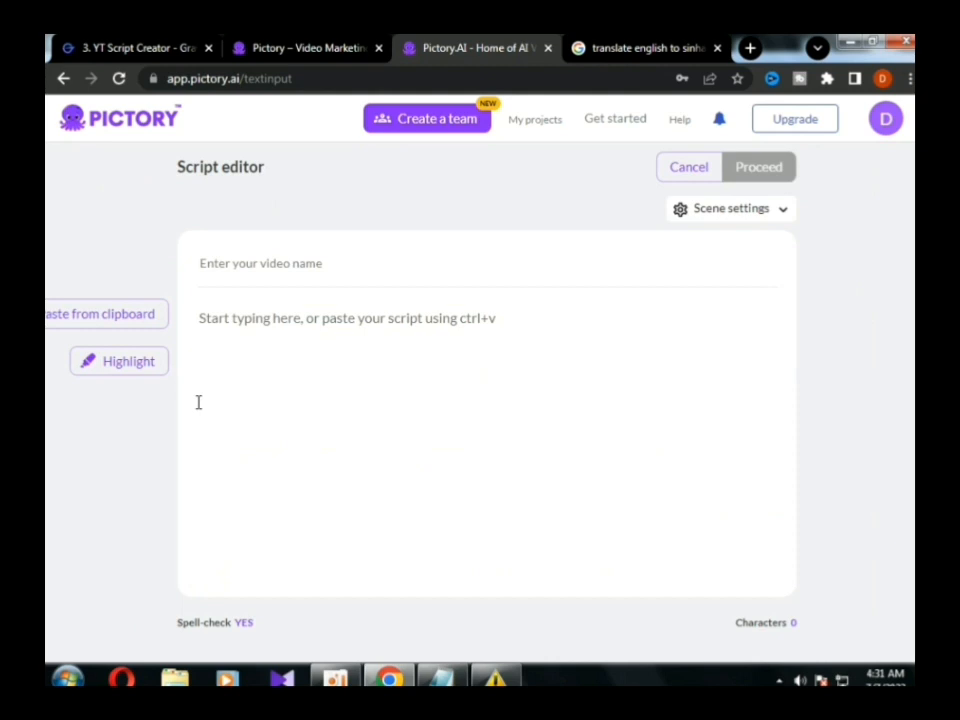
{"action": "key", "text": "ctrl+1"}
{"action": "scroll", "coordinate": [740, 260], "scroll_direction": "up", "scroll_amount": 3}
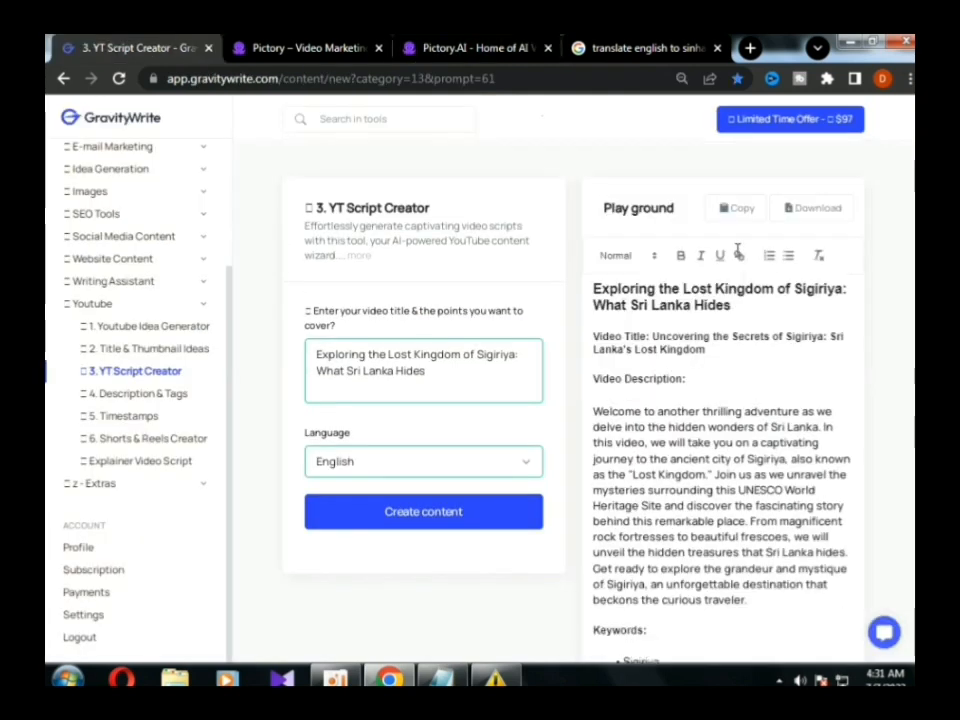
{"action": "left_click", "coordinate": [737, 208]}
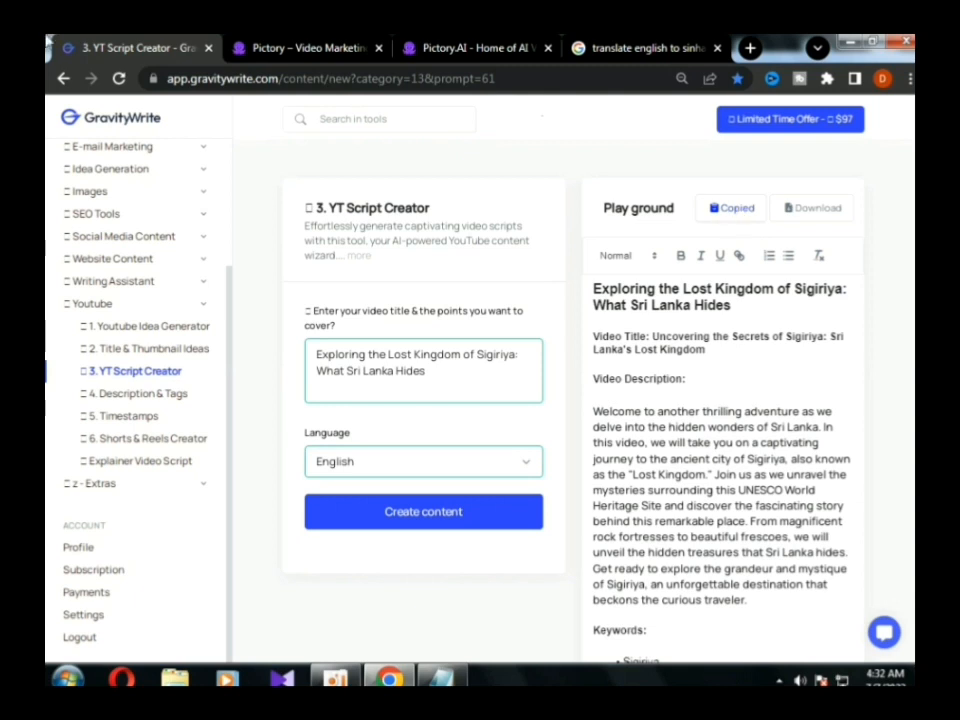
Paste the copied Sigiriya script into Pictory's script editor, look through it and proceed to template selection
{"action": "left_click", "coordinate": [482, 47]}
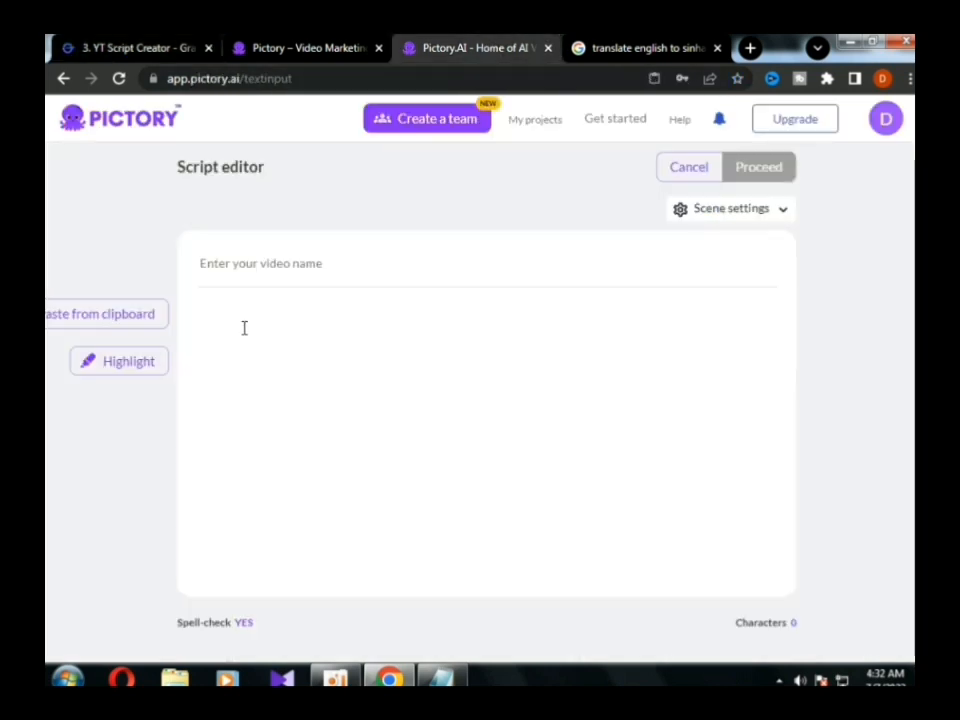
{"action": "key", "text": "ctrl+v"}
{"action": "scroll", "coordinate": [658, 392], "scroll_direction": "up", "scroll_amount": 10}
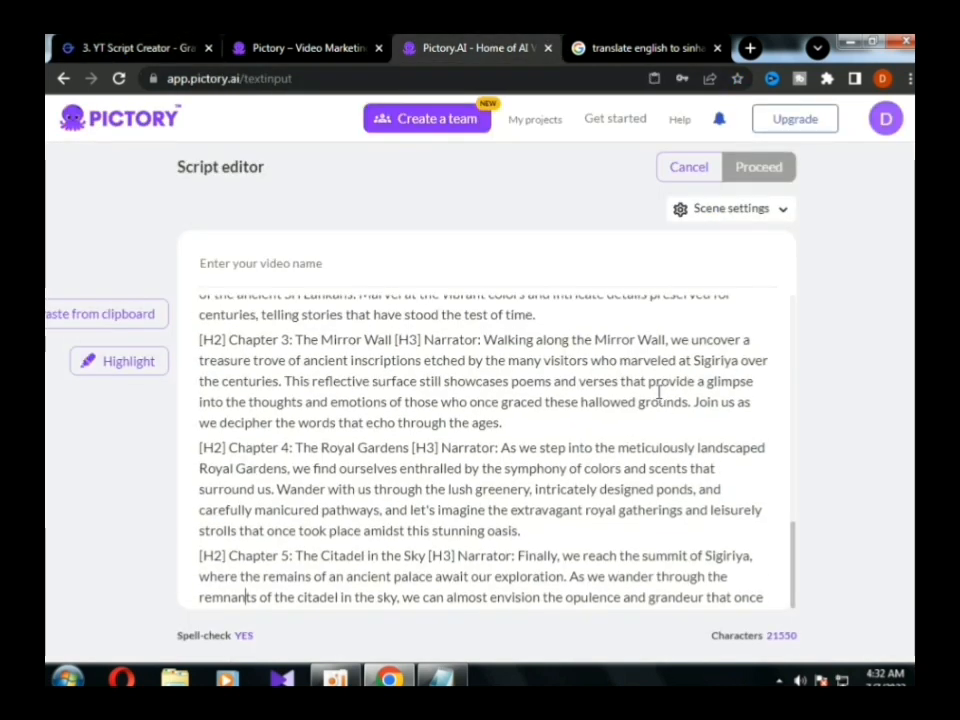
{"action": "key", "text": "ctrl+v"}
{"action": "key", "text": "ctrl+v"}
{"action": "key", "text": "ctrl+v"}
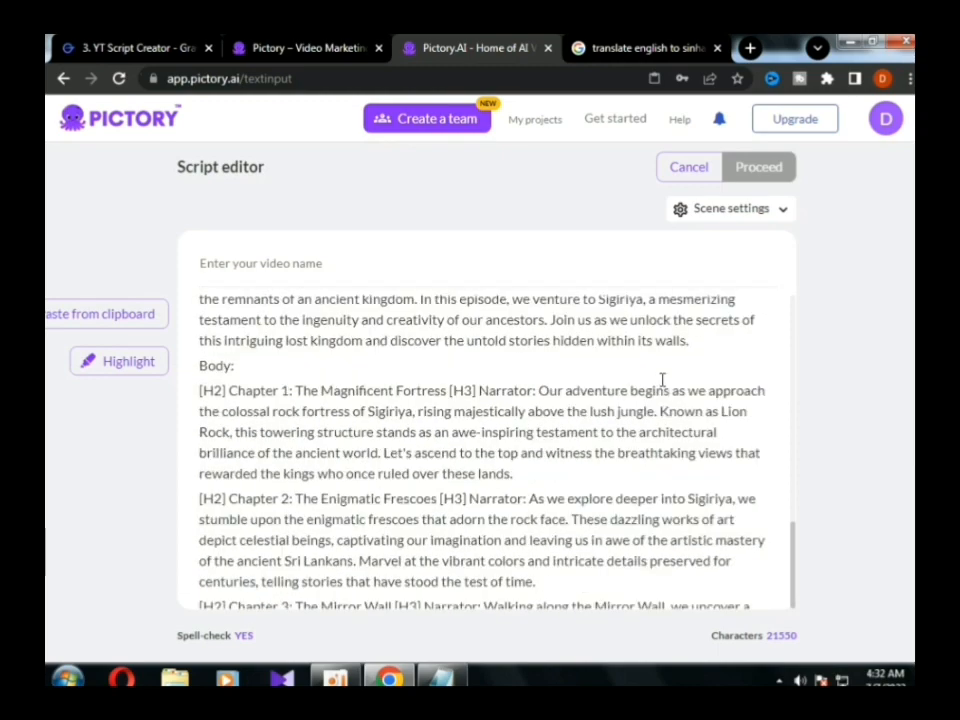
{"action": "scroll", "coordinate": [661, 377], "scroll_direction": "up", "scroll_amount": 15}
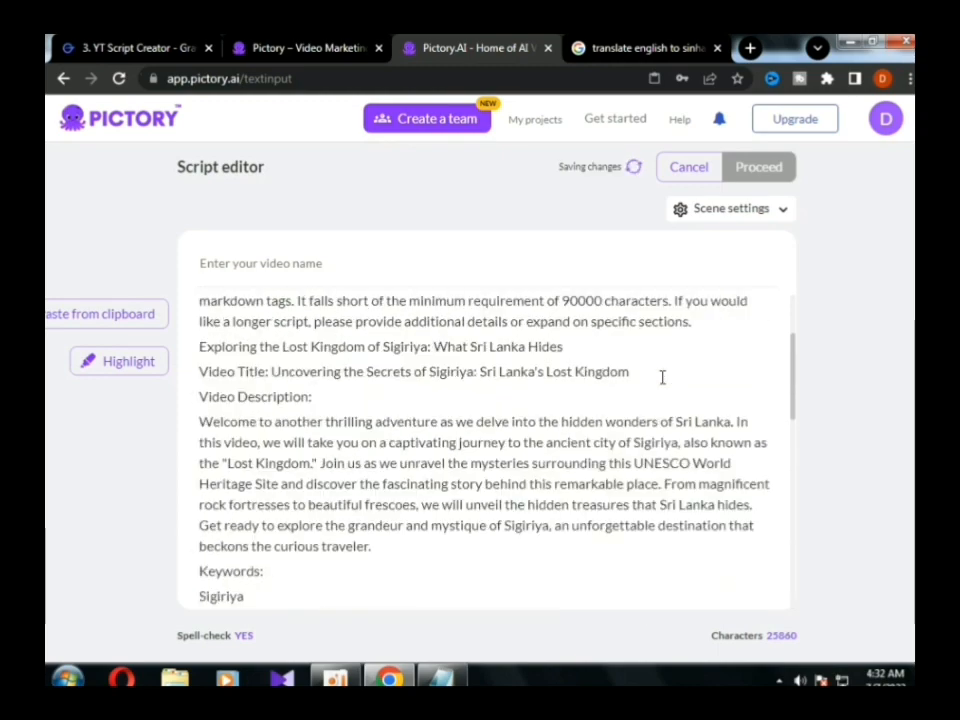
{"action": "scroll", "coordinate": [661, 377], "scroll_direction": "up", "scroll_amount": 10}
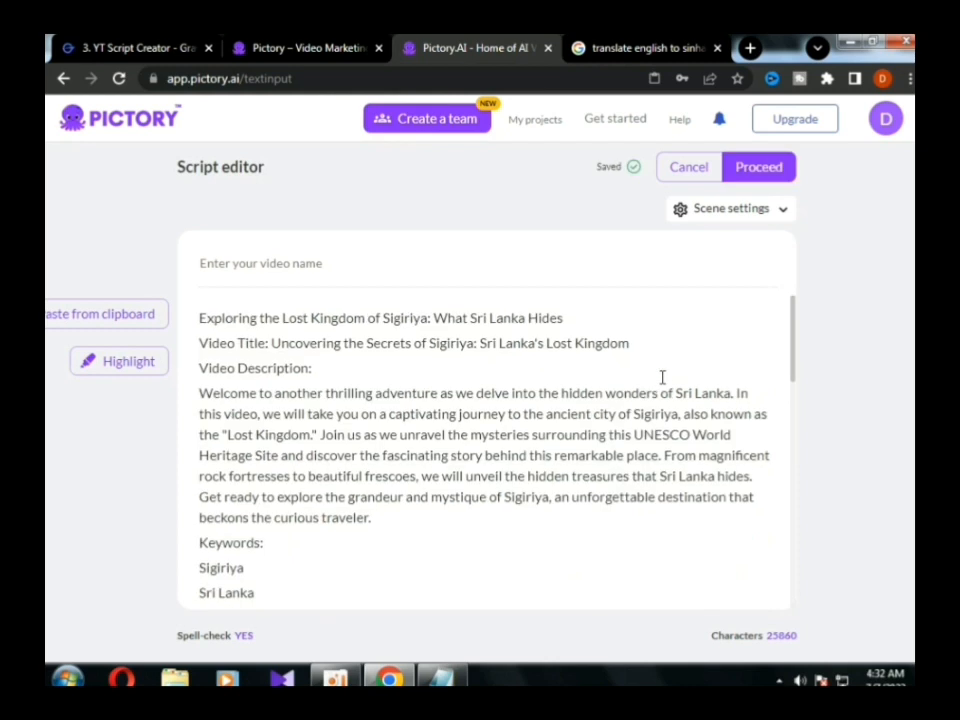
{"action": "scroll", "coordinate": [661, 377], "scroll_direction": "down", "scroll_amount": 6}
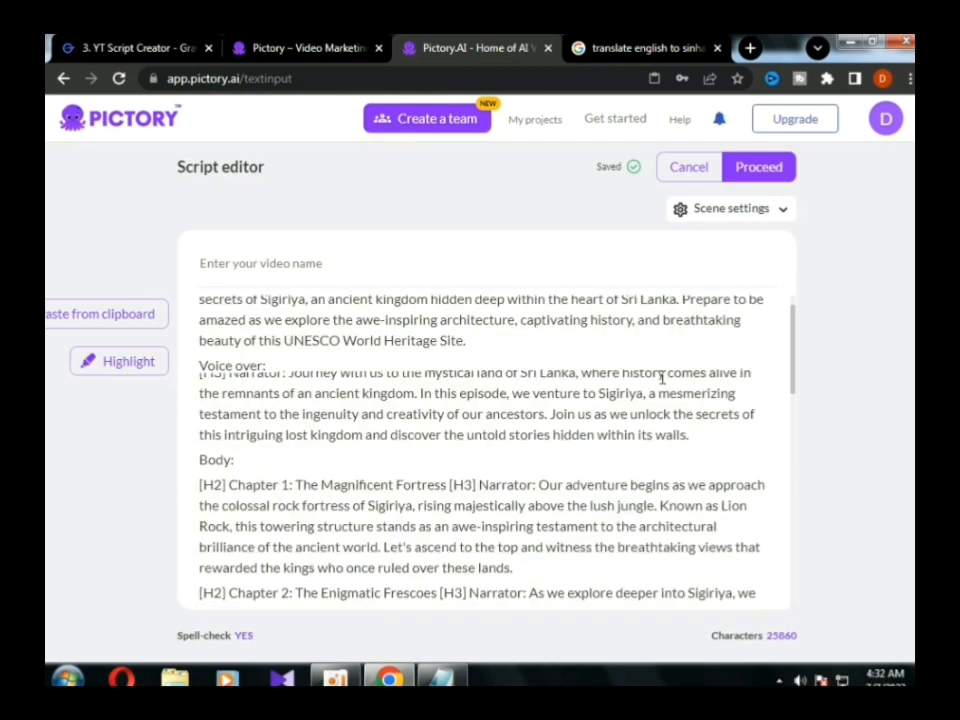
{"action": "left_click", "coordinate": [771, 168]}
Choose the Subtitles Thin template with the 16:9 aspect ratio from the templates library
{"action": "scroll", "coordinate": [585, 485], "scroll_direction": "down", "scroll_amount": 1}
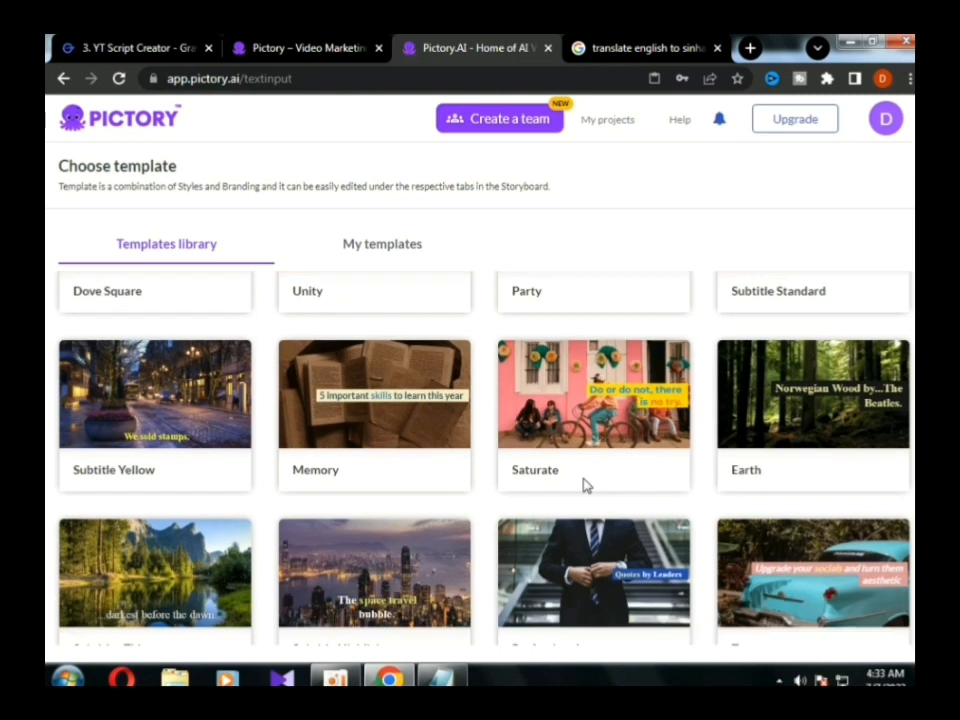
{"action": "scroll", "coordinate": [585, 485], "scroll_direction": "down", "scroll_amount": 1}
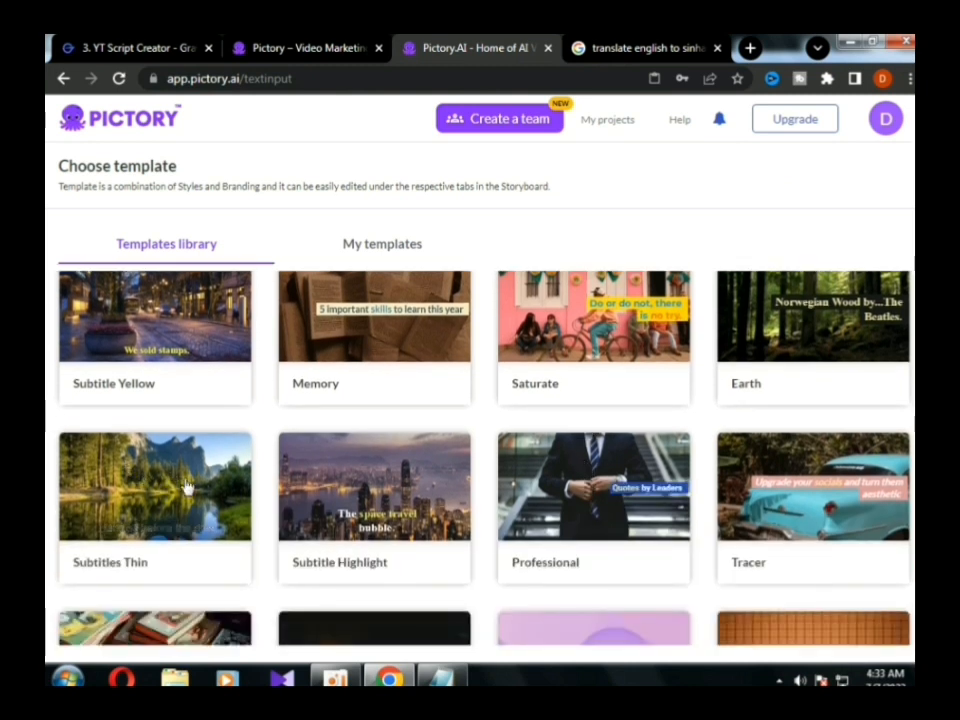
{"action": "scroll", "coordinate": [186, 486], "scroll_direction": "down", "scroll_amount": 1}
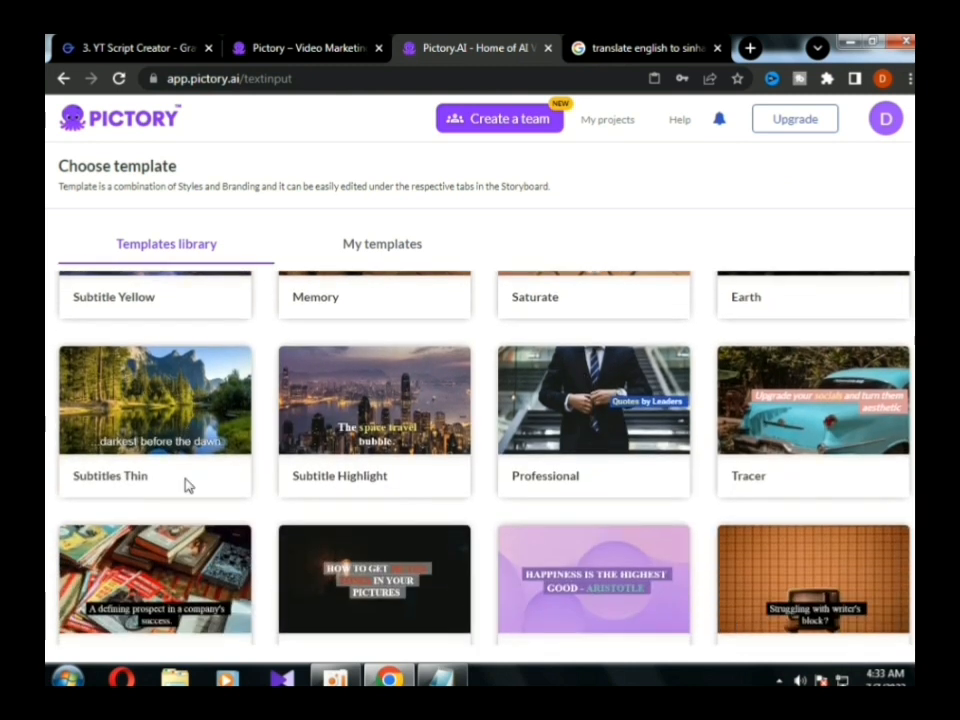
{"action": "mouse_move", "coordinate": [185, 418]}
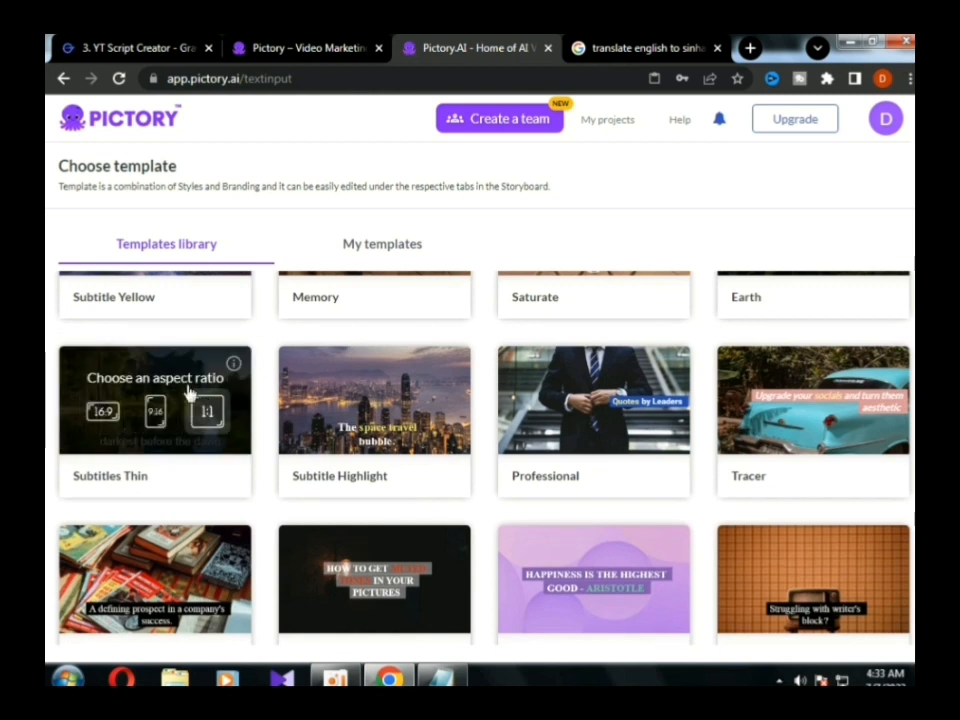
{"action": "left_click", "coordinate": [106, 418]}
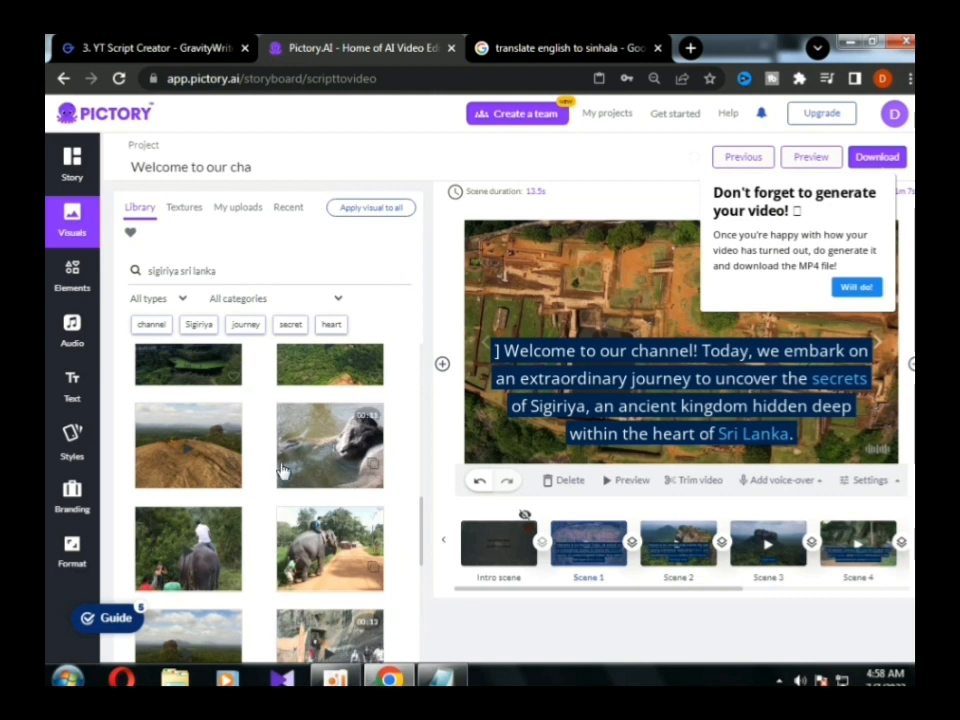
Browse the library visuals for "sigiriya sri lanka" and bring up Scene 2 in the storyboard
{"action": "scroll", "coordinate": [336, 499], "scroll_direction": "down", "scroll_amount": 5}
{"action": "scroll", "coordinate": [336, 499], "scroll_direction": "down", "scroll_amount": 5}
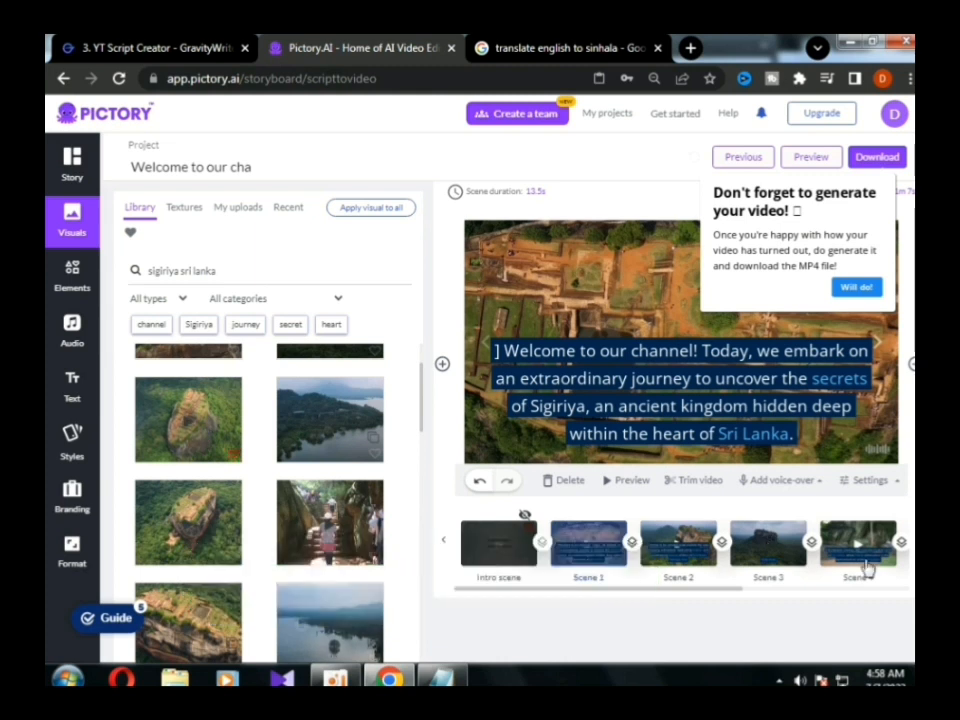
{"action": "left_click", "coordinate": [757, 551]}
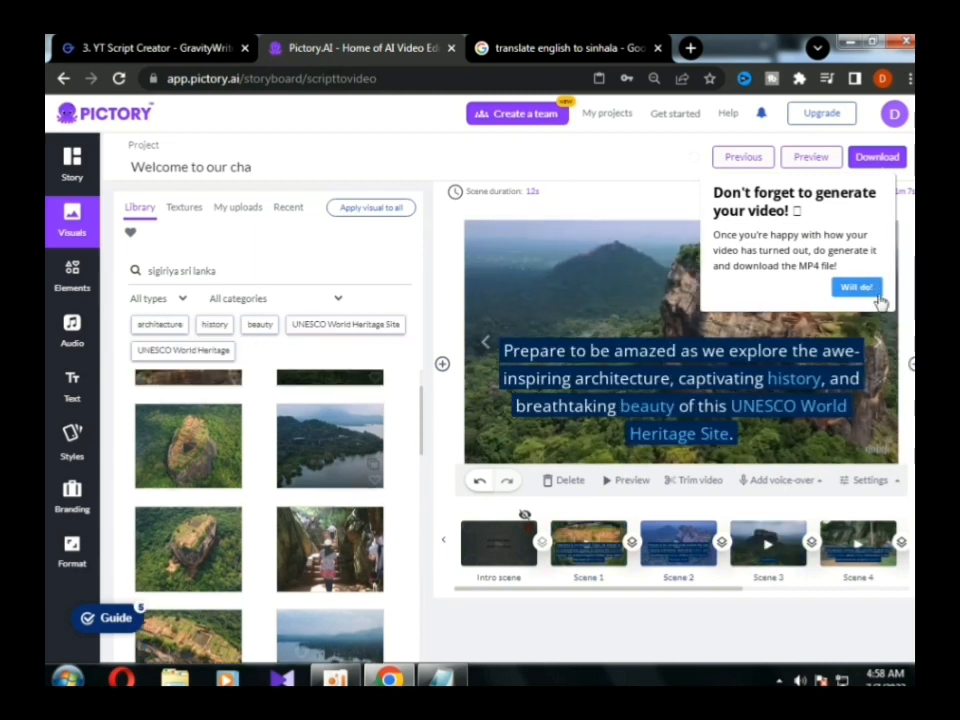
Dismiss the generate-video reminder, watch the preview of the whole video and return to the storyboard
{"action": "left_click", "coordinate": [876, 293]}
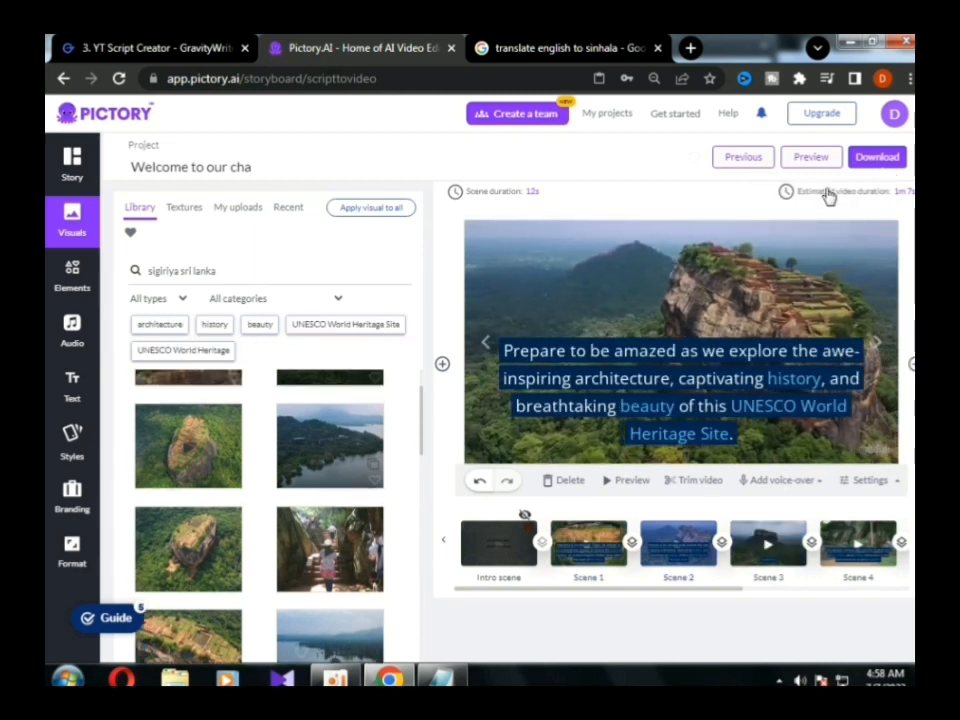
{"action": "left_click", "coordinate": [810, 160]}
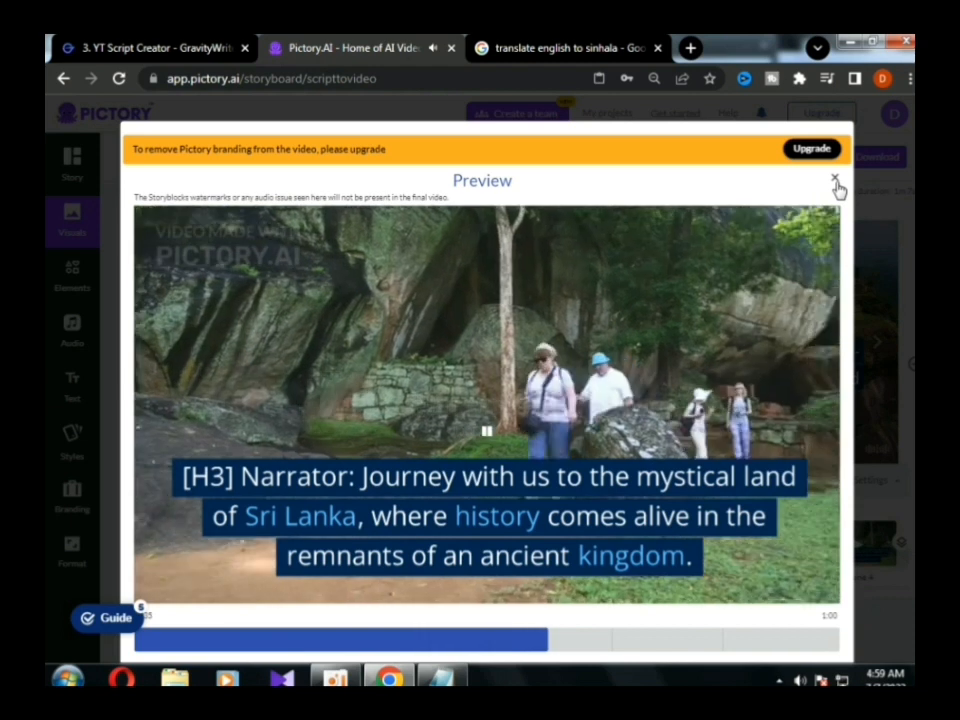
{"action": "left_click", "coordinate": [836, 184]}
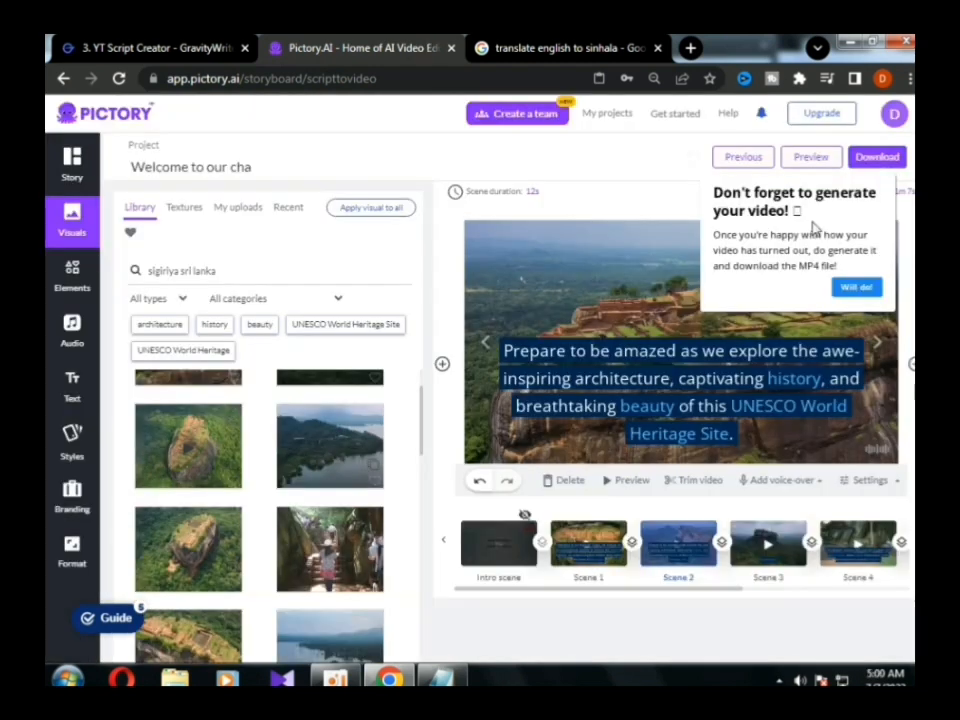
{"action": "left_click", "coordinate": [855, 287]}
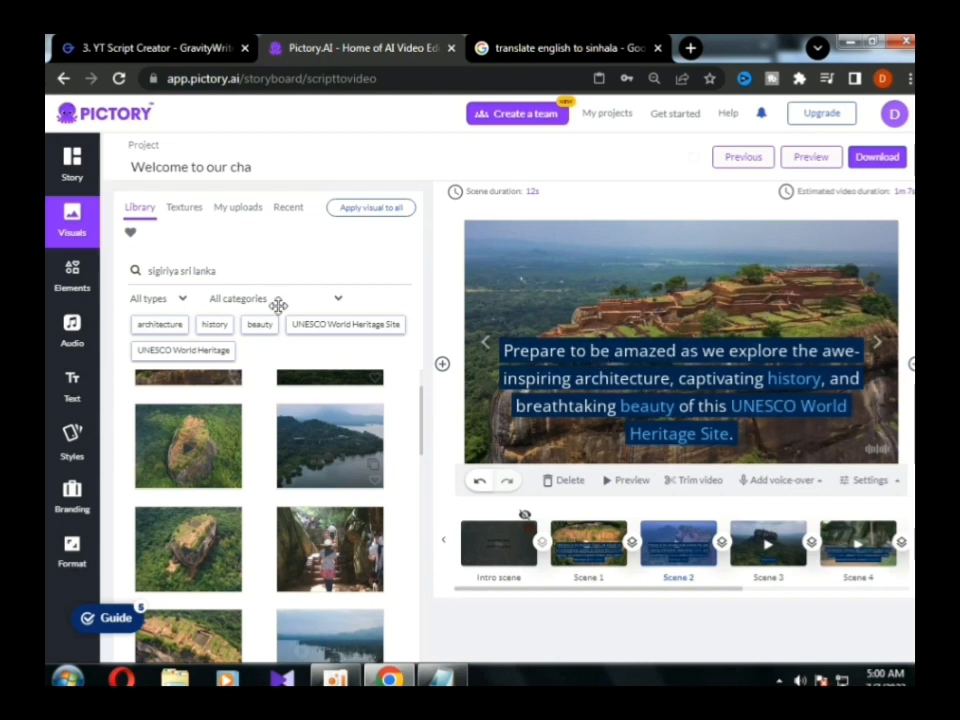
Look through the background music tracks and apply the English (US) voice-over Jackson, MALE to the video
{"action": "left_click", "coordinate": [72, 330]}
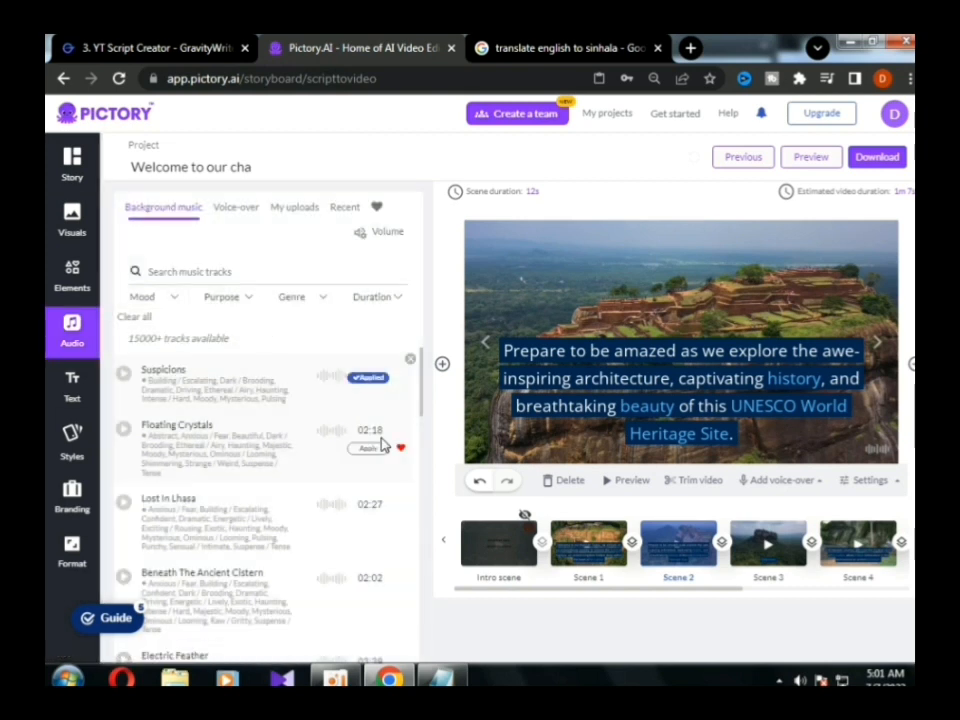
{"action": "mouse_move", "coordinate": [320, 424]}
{"action": "scroll", "coordinate": [318, 424], "scroll_direction": "down", "scroll_amount": 5}
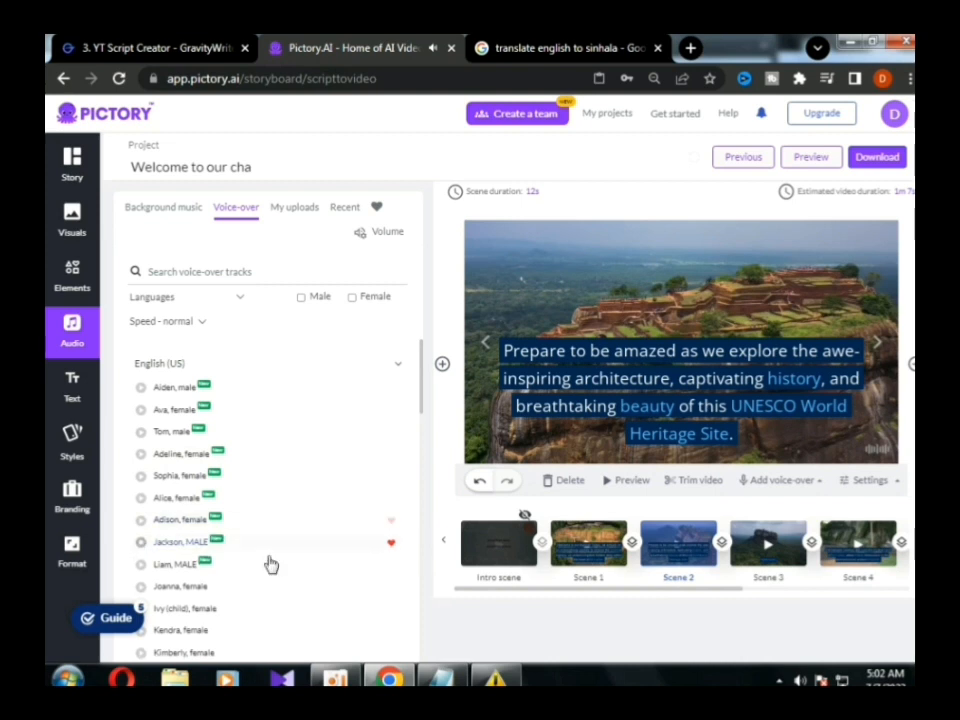
{"action": "mouse_move", "coordinate": [386, 553]}
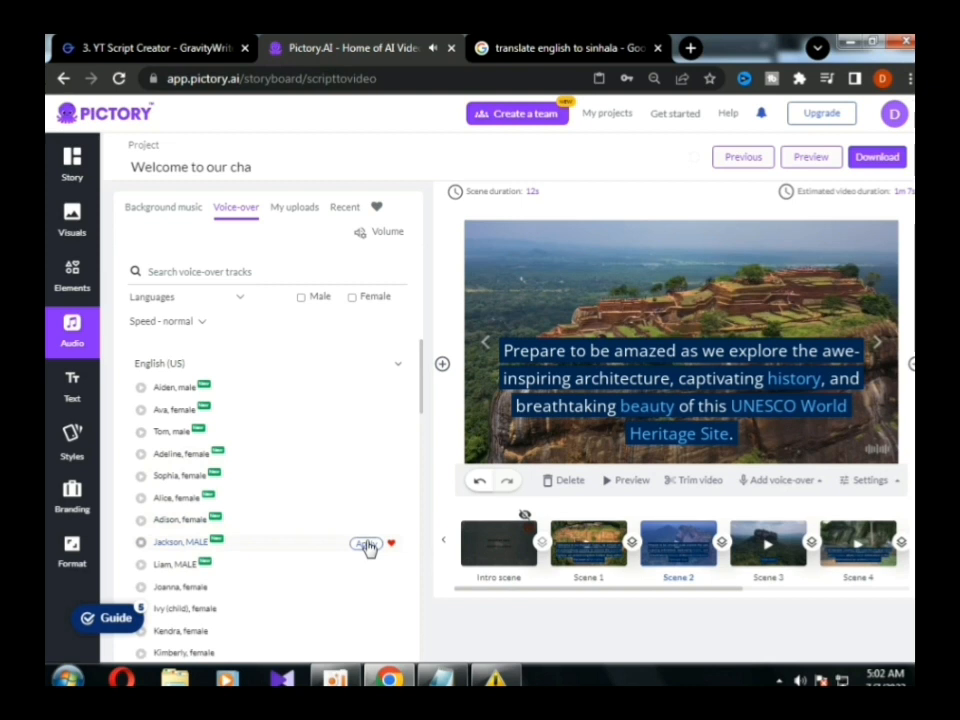
{"action": "left_click", "coordinate": [366, 544]}
{"action": "left_click", "coordinate": [620, 485]}
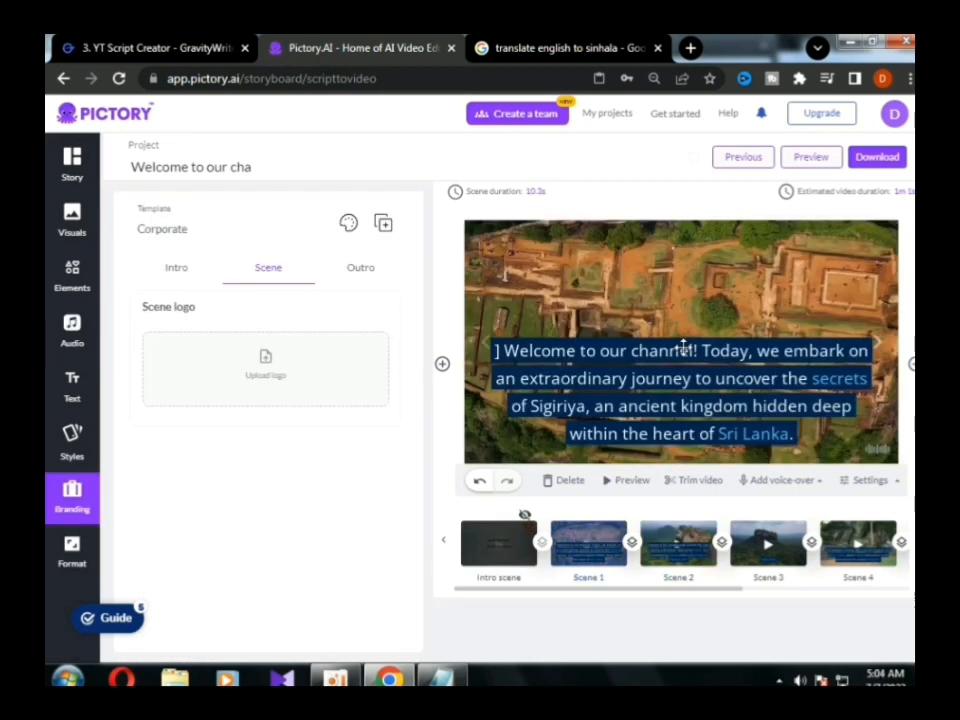
Generate the project as a video and download the finished file
{"action": "left_click", "coordinate": [893, 114]}
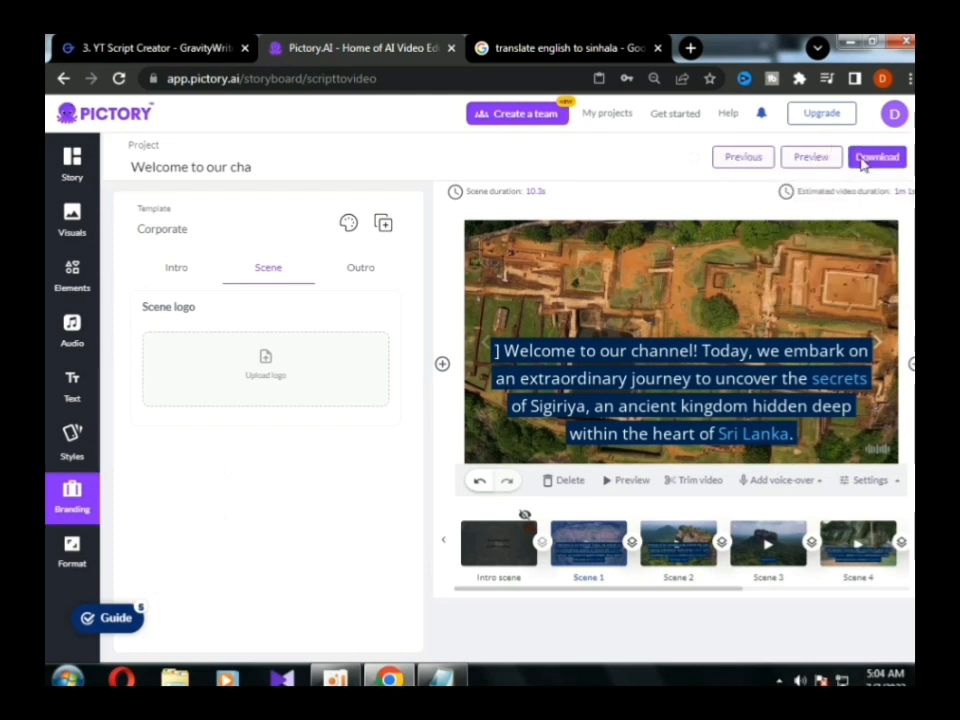
{"action": "left_click", "coordinate": [864, 165]}
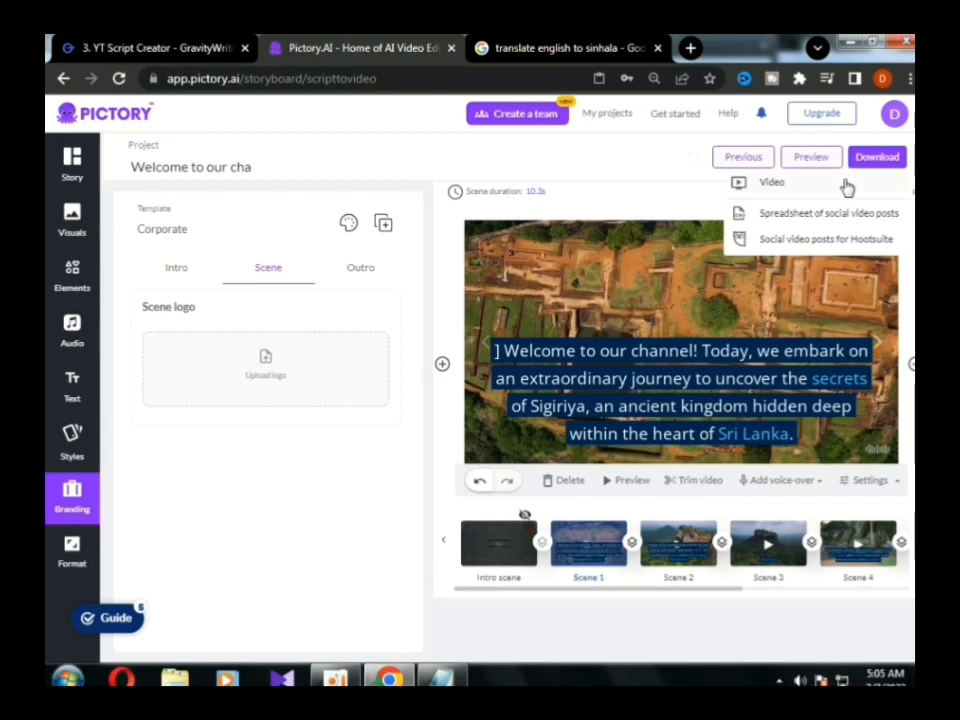
{"action": "left_click", "coordinate": [810, 186]}
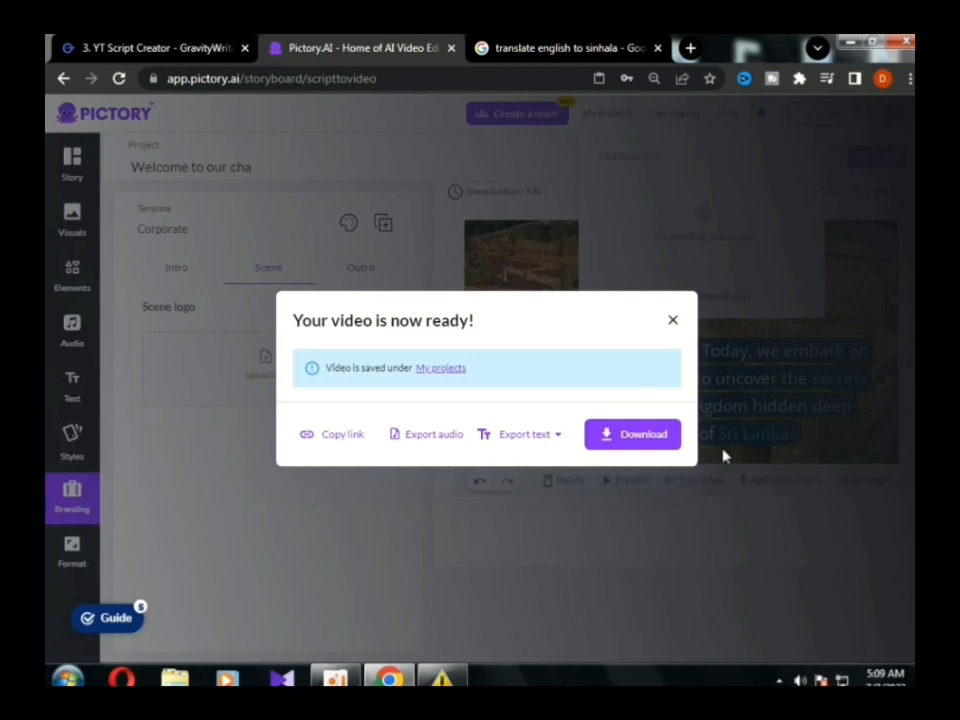
{"action": "left_click", "coordinate": [663, 444]}
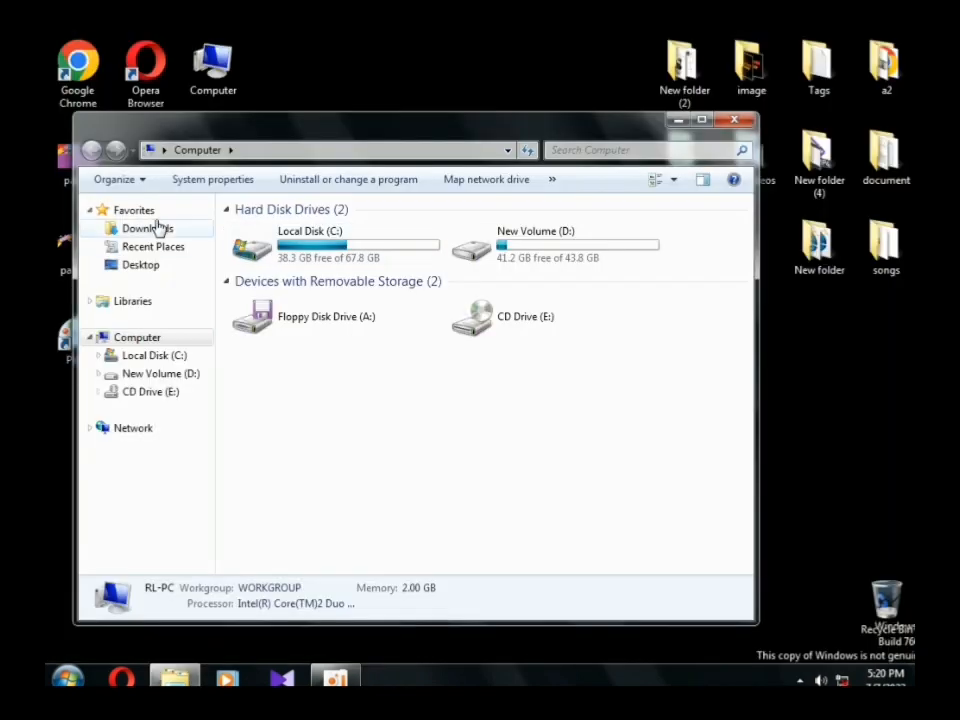
Open the Downloads folder in Windows Explorer and play the downloaded Welcometoourcha MP4
{"action": "left_click", "coordinate": [150, 229]}
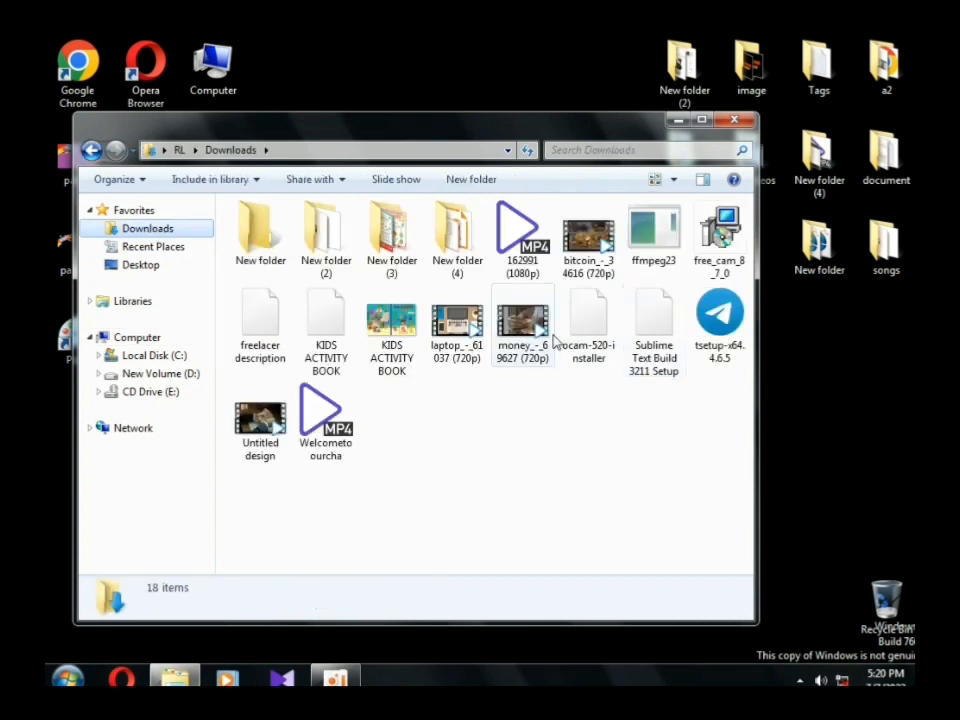
{"action": "double_click", "coordinate": [334, 438]}
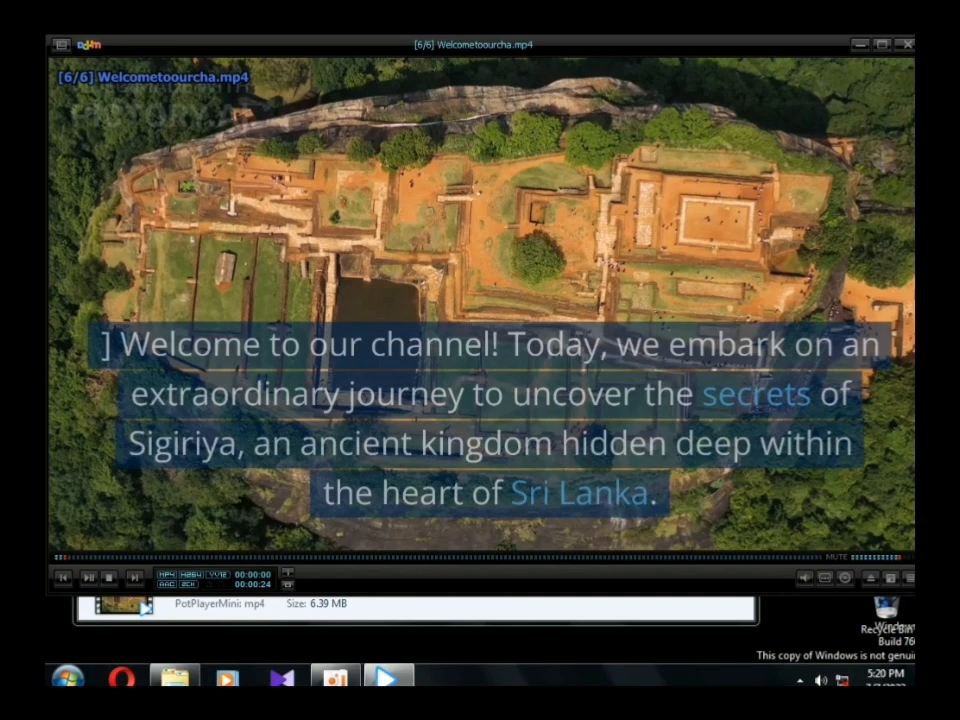